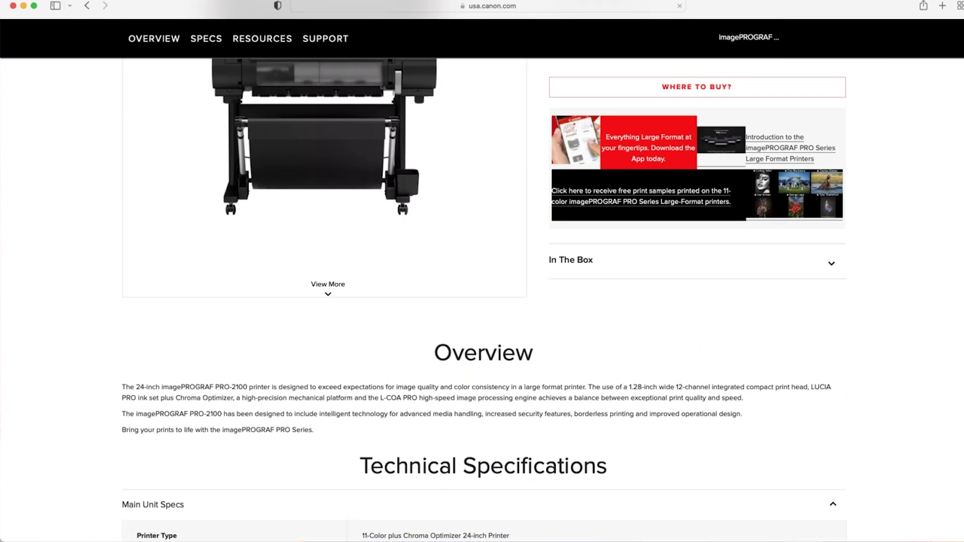
Step: Open the Software & Drivers support page for the imagePROGRAF PRO-2100
scroll(484, 299, "down", 8)
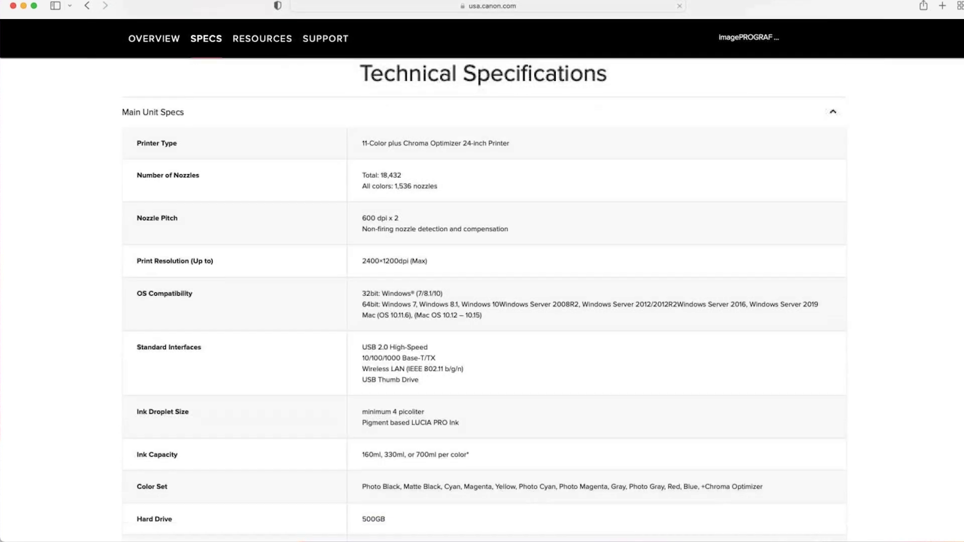
scroll(483, 301, "down", 15)
scroll(355, 516, "down", 5)
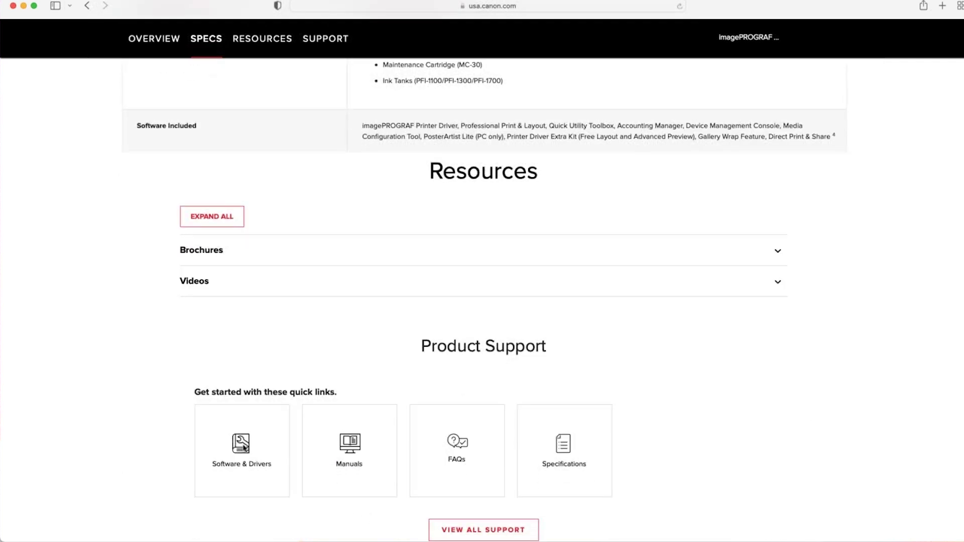
left_click(243, 448)
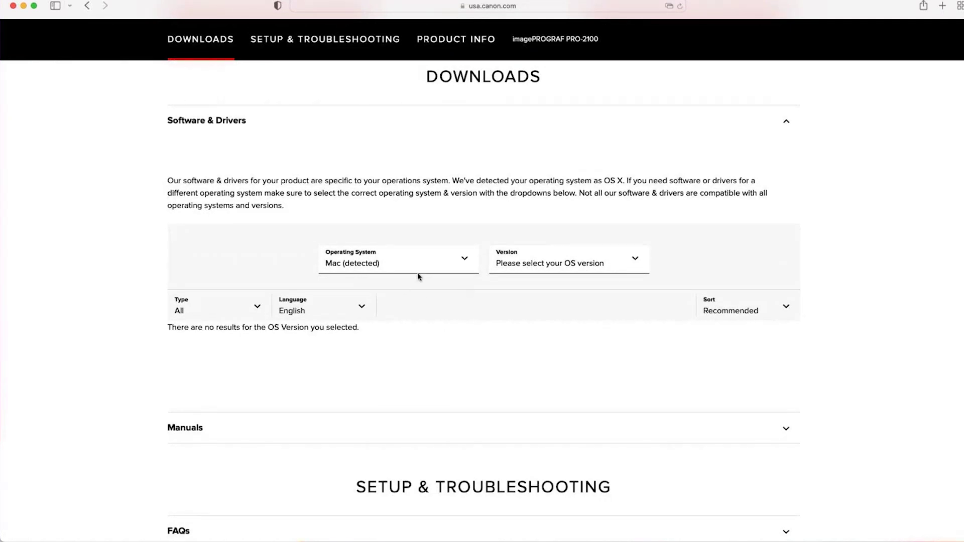
Step: Show the downloads for macOS Monterey v12 and load the rest of the file list
left_click(636, 259)
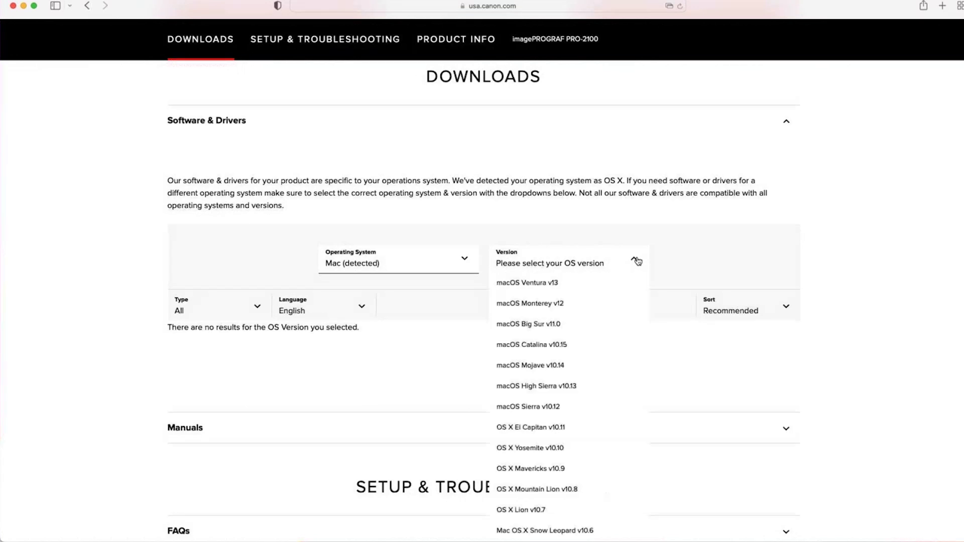
left_click(569, 305)
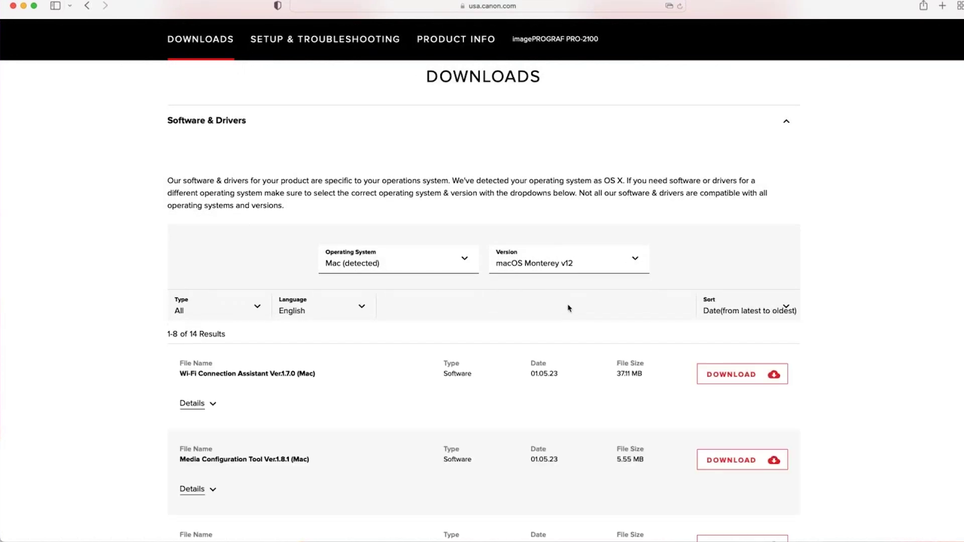
scroll(484, 302, "down", 5)
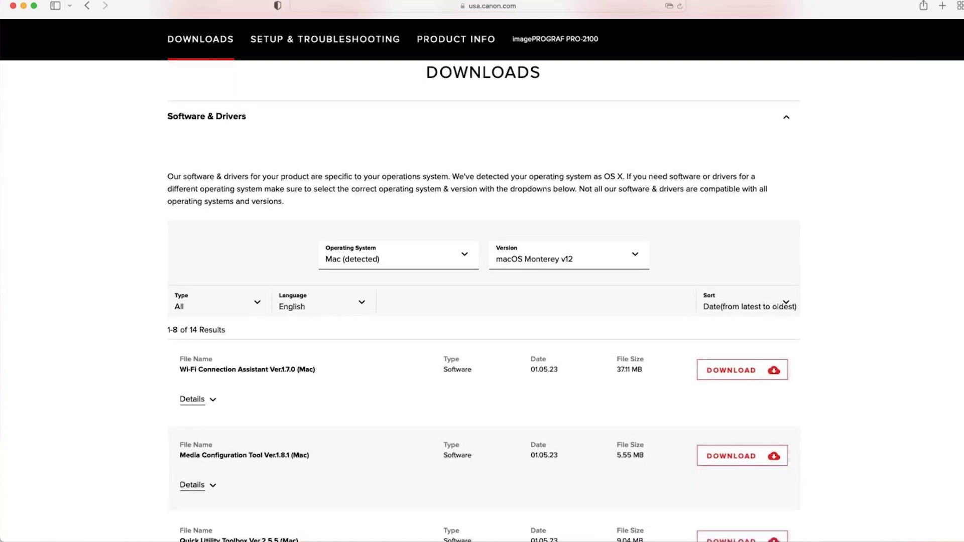
scroll(958, 270, "down", 9)
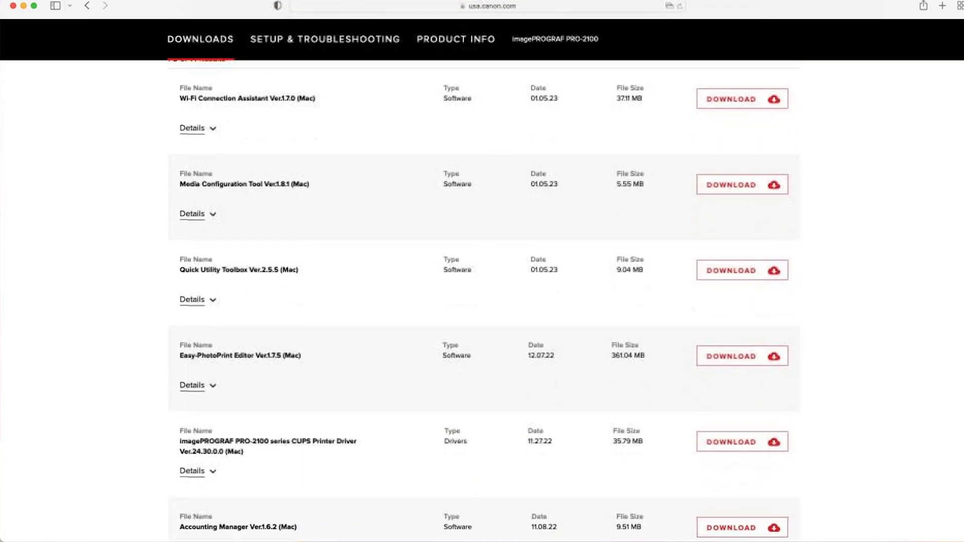
scroll(958, 269, "down", 2)
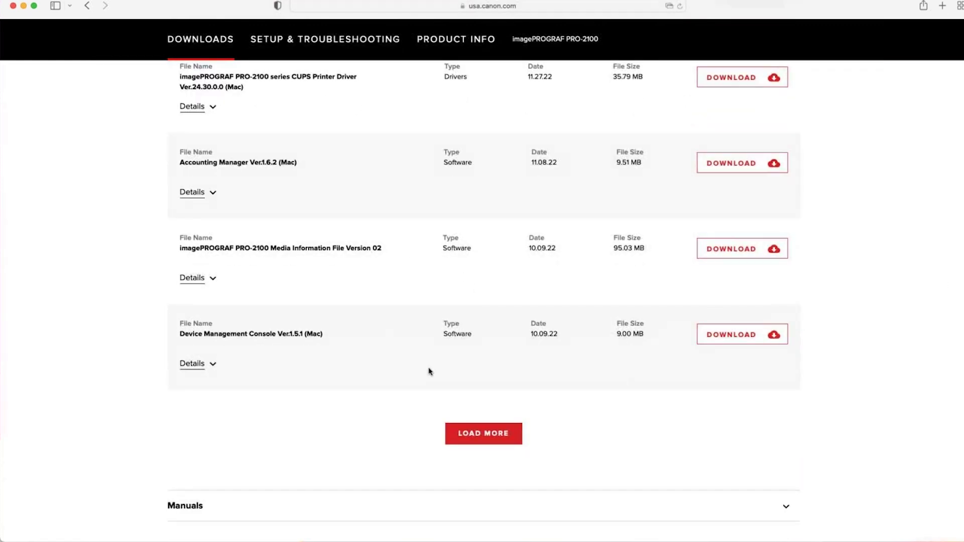
left_click(477, 435)
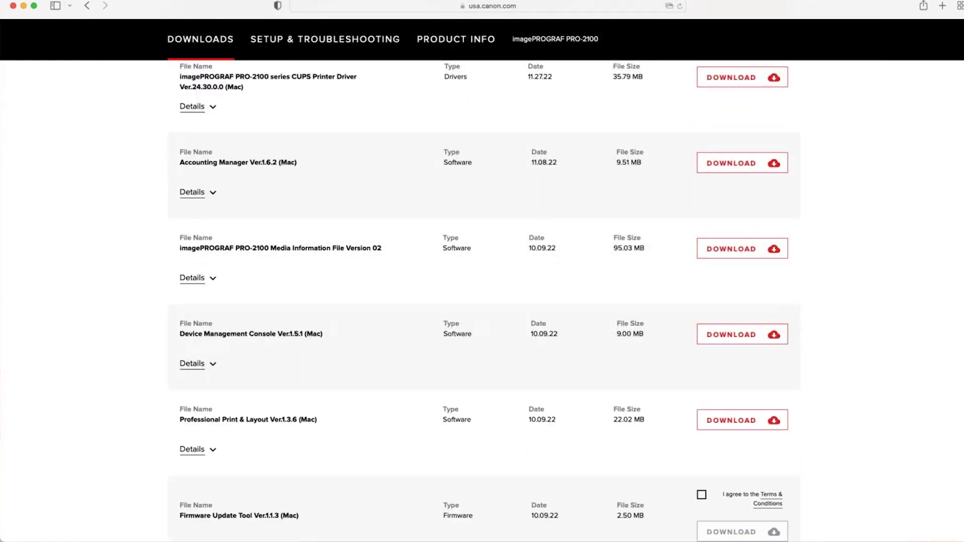
Step: Look through the full list of Mac software and driver downloads, and minimize the browser window
scroll(485, 301, "down", 2)
scroll(485, 301, "up", 7)
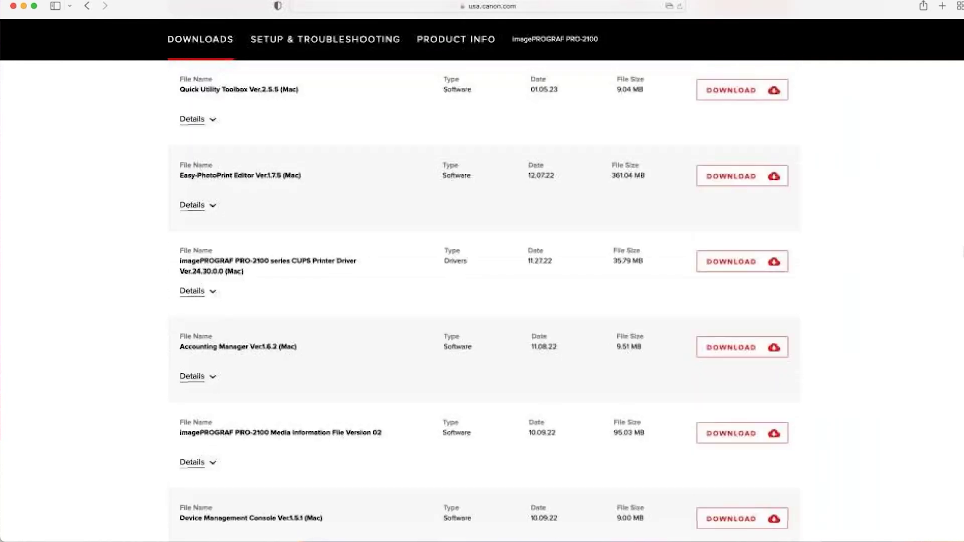
scroll(484, 301, "up", 5)
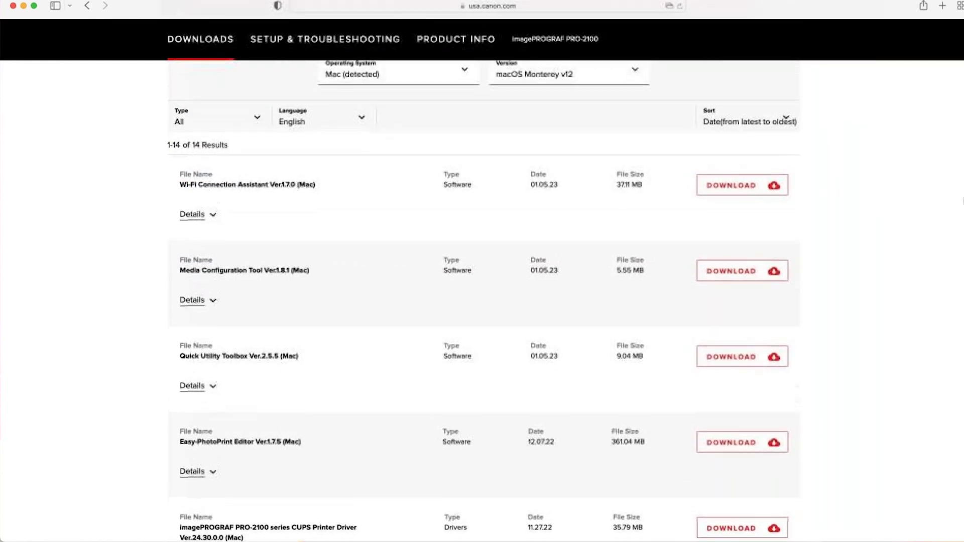
scroll(831, 220, "down", 1)
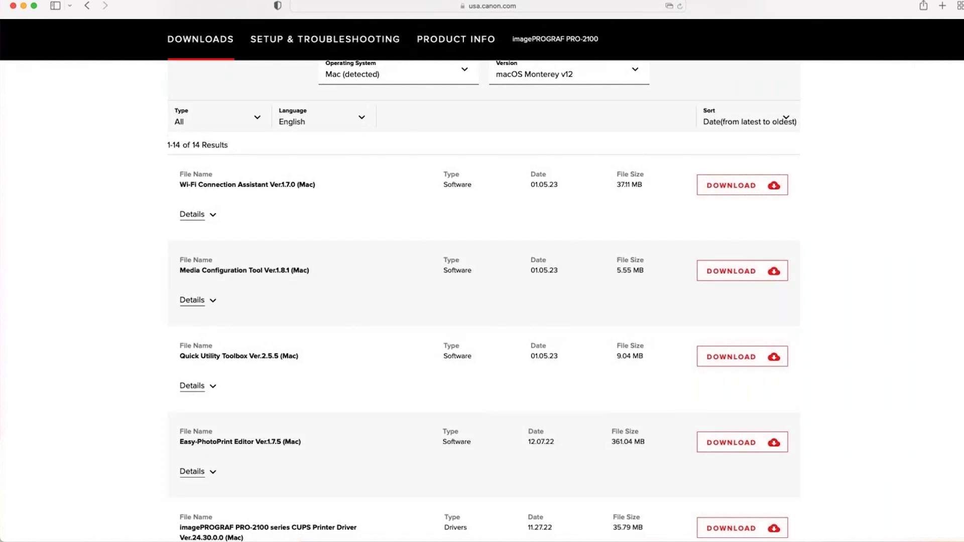
scroll(929, 150, "up", 3)
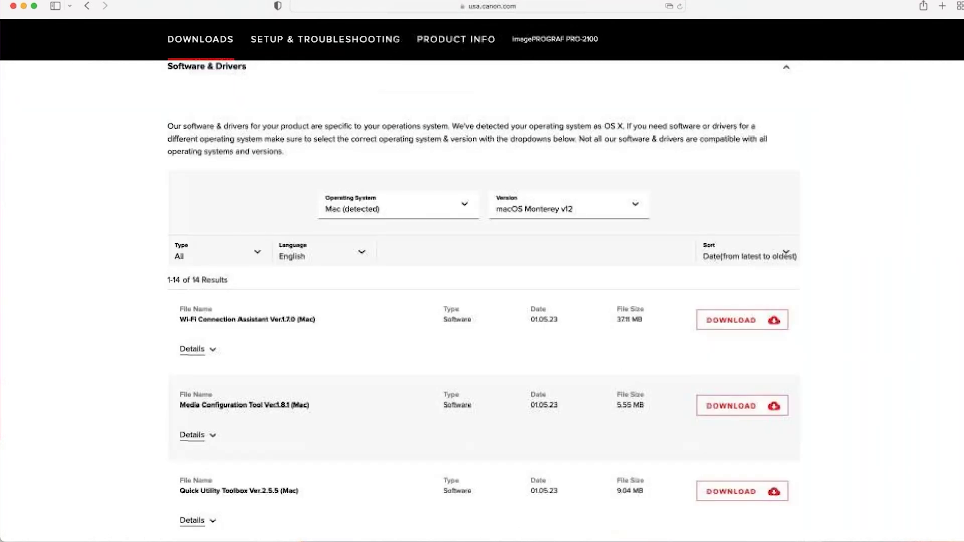
left_click(24, 7)
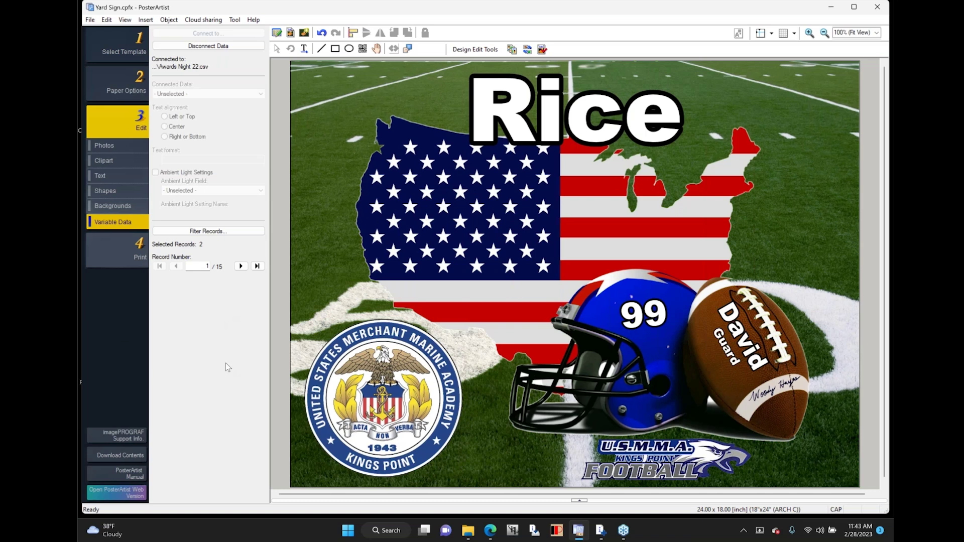
Step: Review which variable data records are marked for printing and accept the record filter
left_click(211, 233)
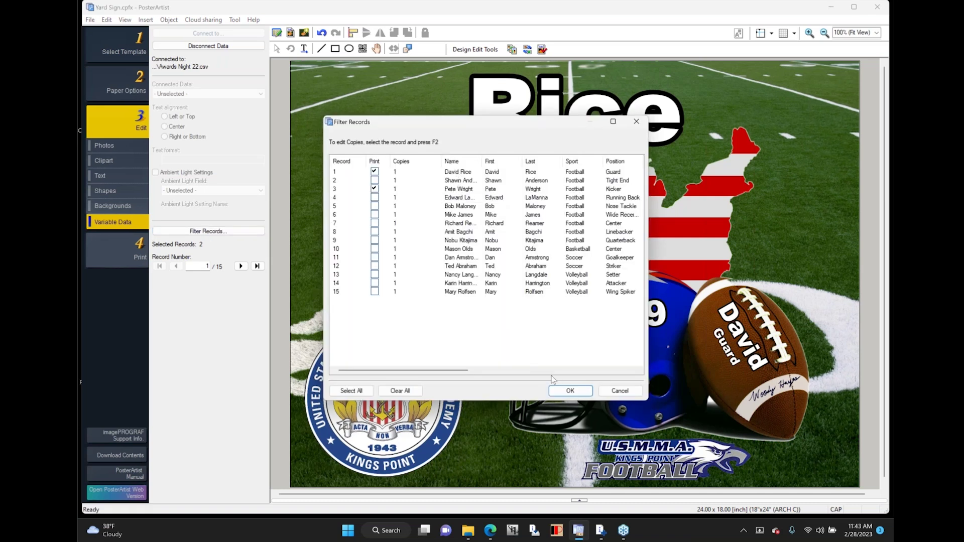
left_click(570, 391)
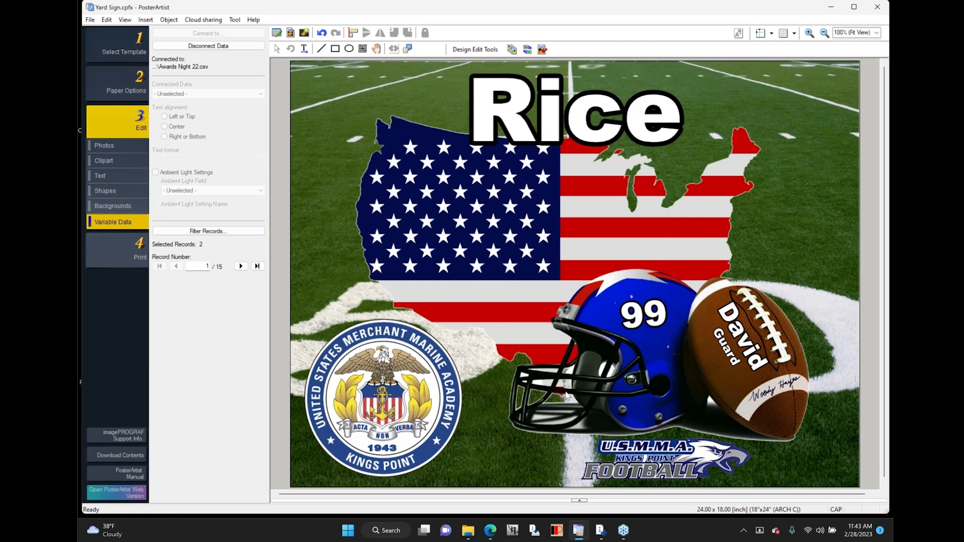
Step: Enable layout editing with Free Layout plus in the paper options, and send the yard sign to it in a maximized window
left_click(125, 80)
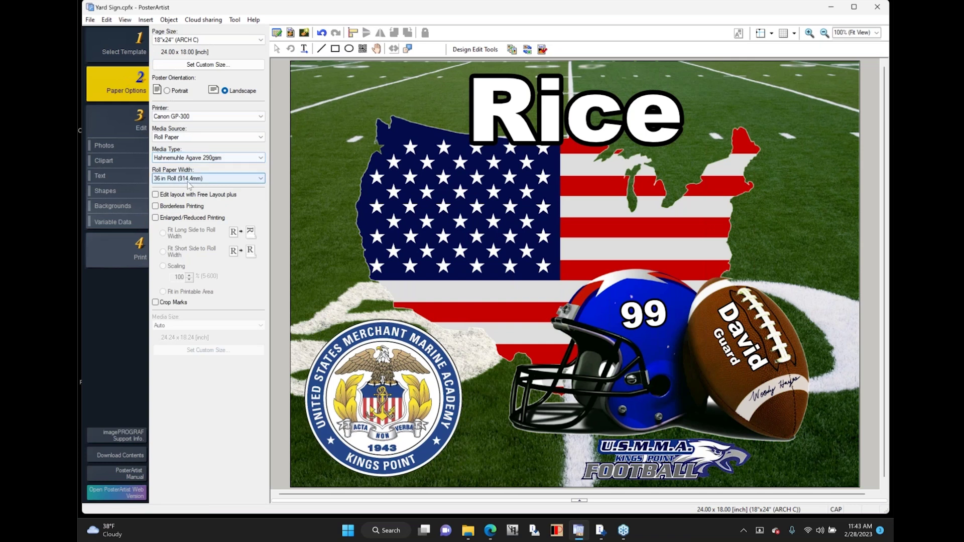
left_click(156, 195)
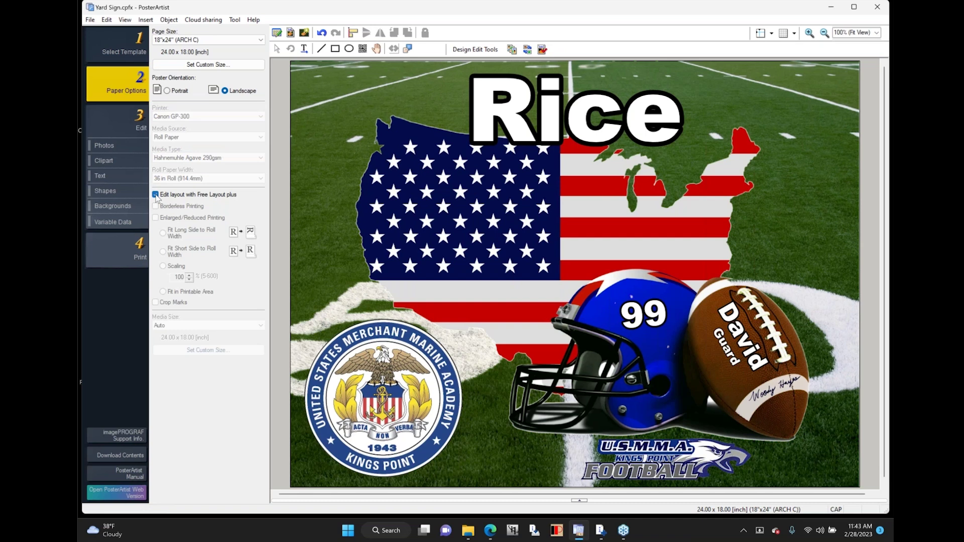
left_click(104, 253)
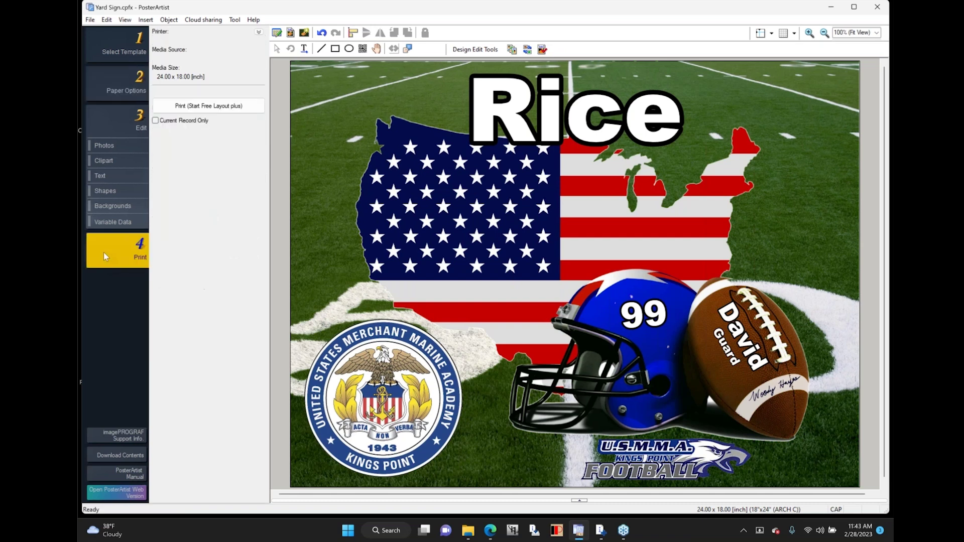
left_click(219, 106)
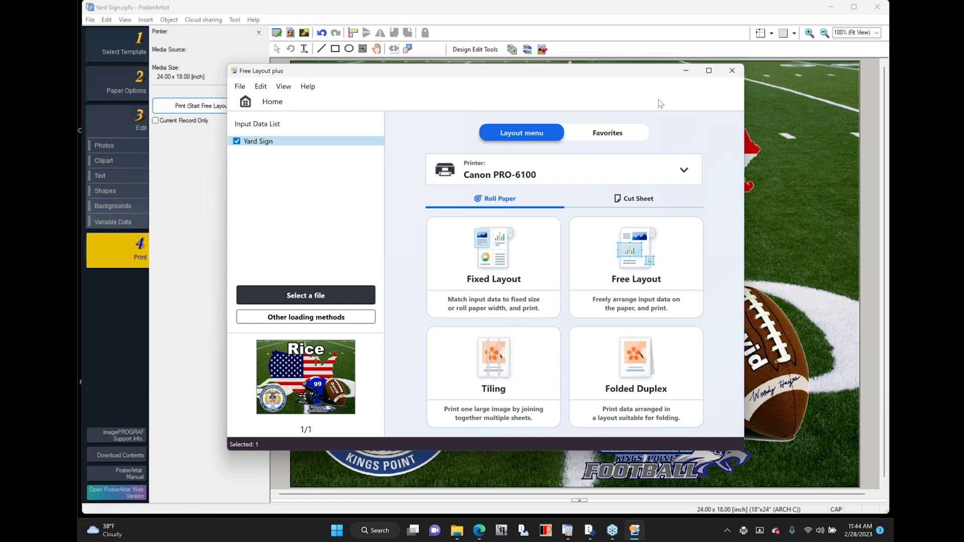
left_click(710, 71)
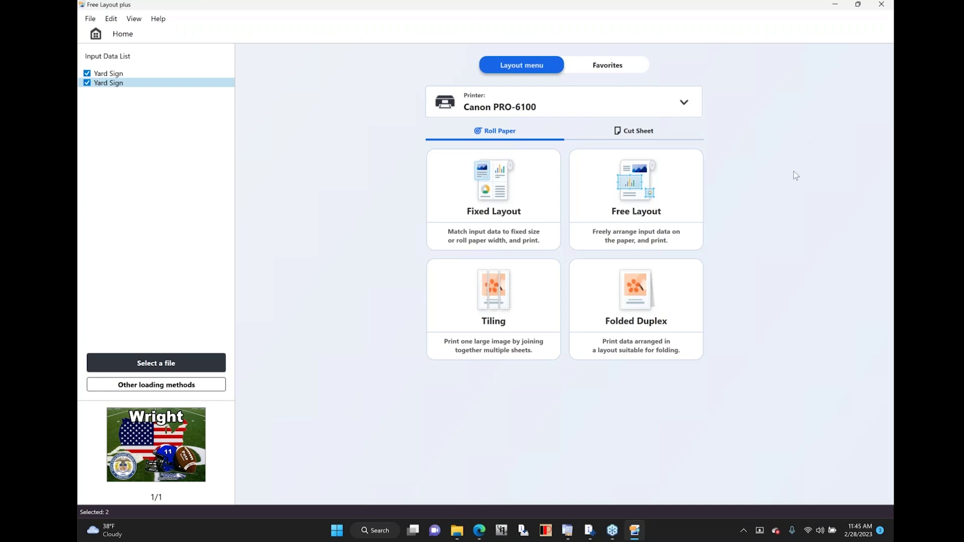
Step: Minimize the Free Layout plus and PosterArtist windows and launch PowerPoint
left_click(836, 5)
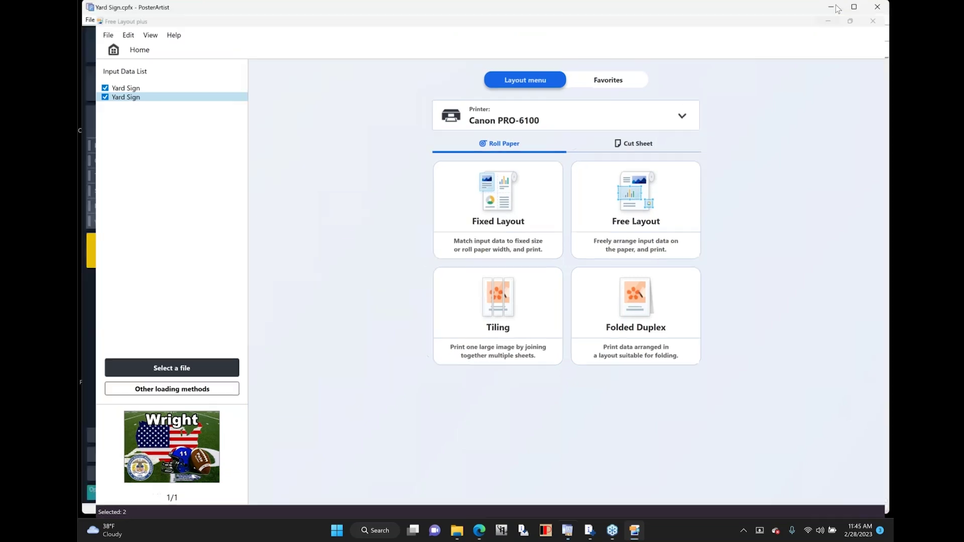
left_click(833, 7)
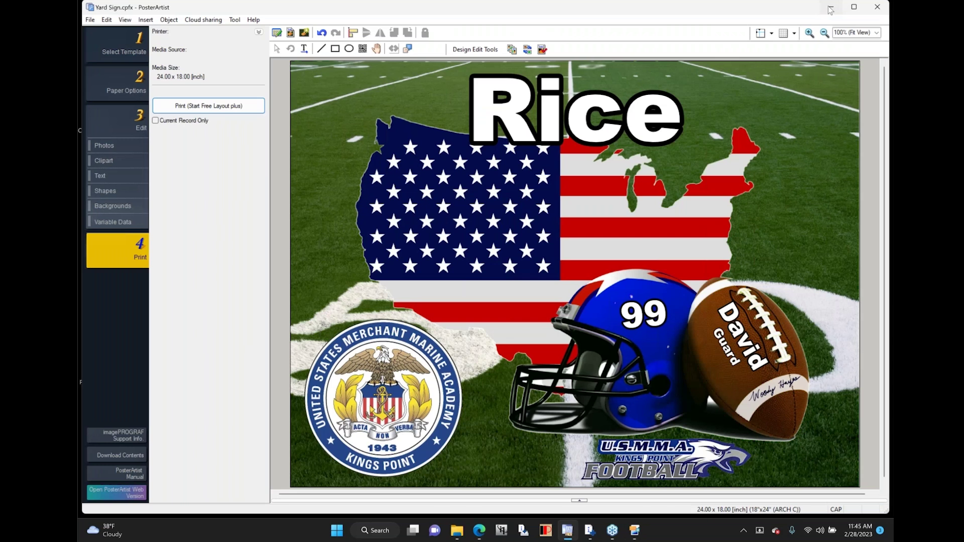
left_click(831, 8)
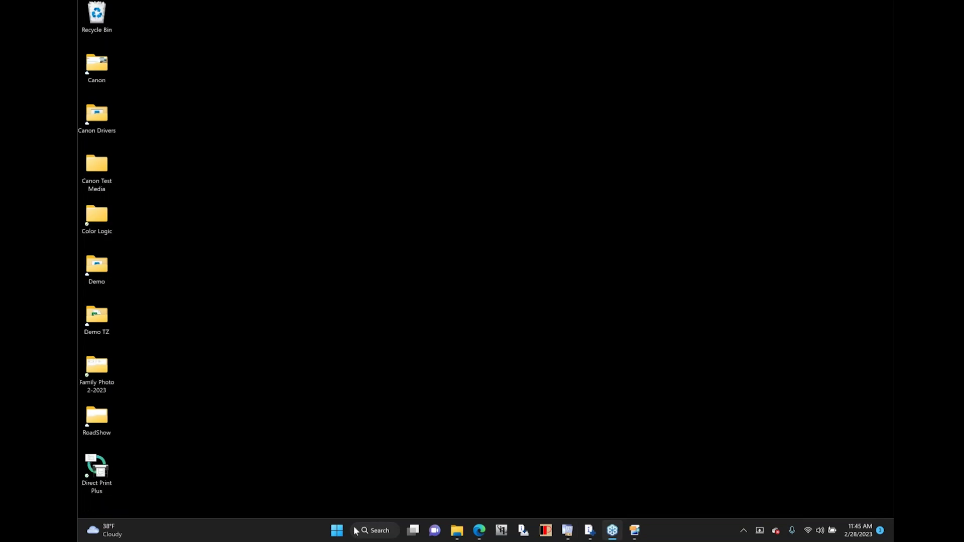
left_click(337, 531)
left_click(509, 233)
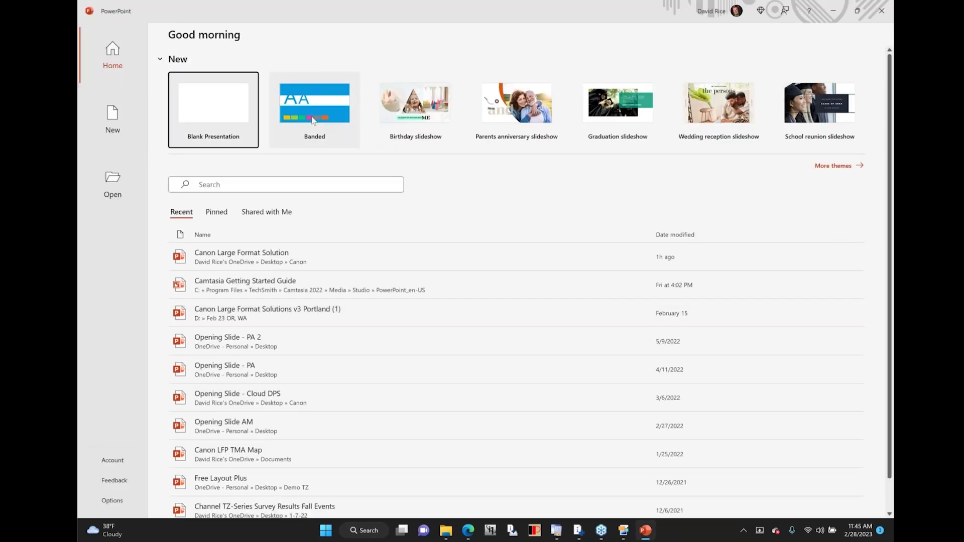
Step: Create a presentation from the Banded theme and dismiss the Camtasia add-in welcome message
left_click(309, 107)
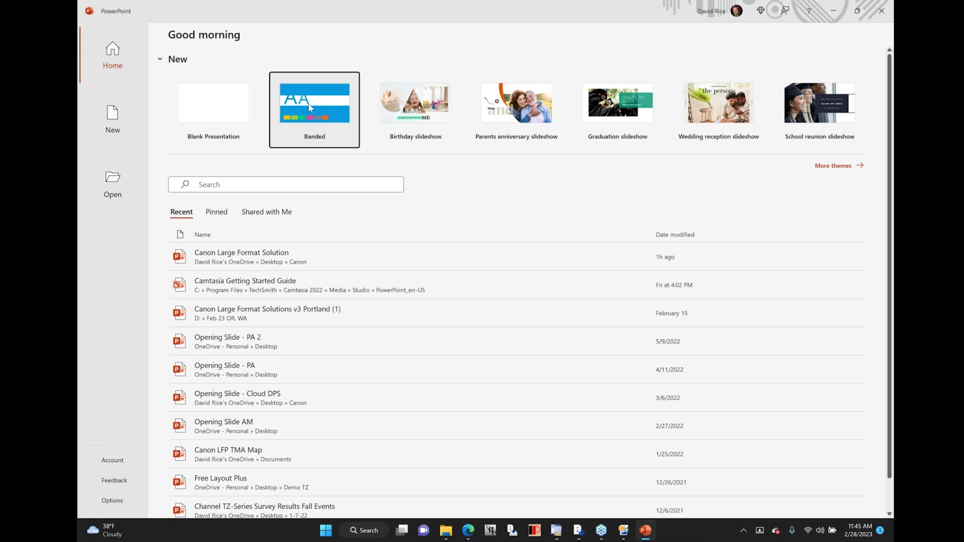
left_click(309, 108)
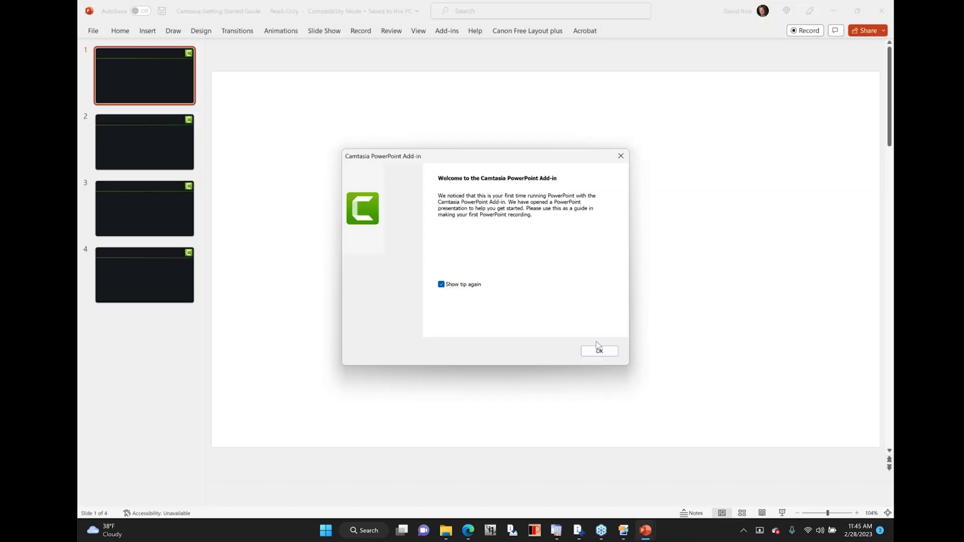
left_click(600, 352)
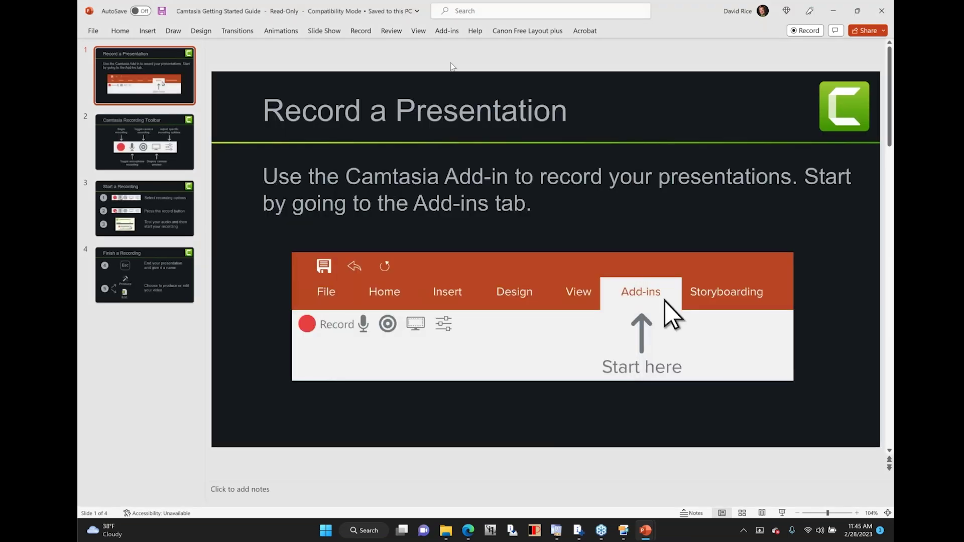
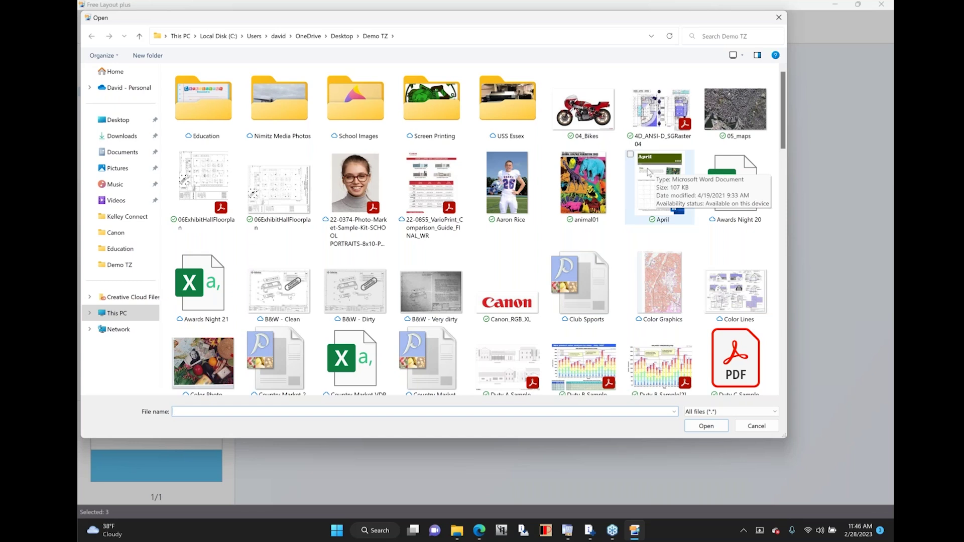
Step: Add the Word document April from the Demo TZ folder to the Free Layout plus input data
left_click(649, 173)
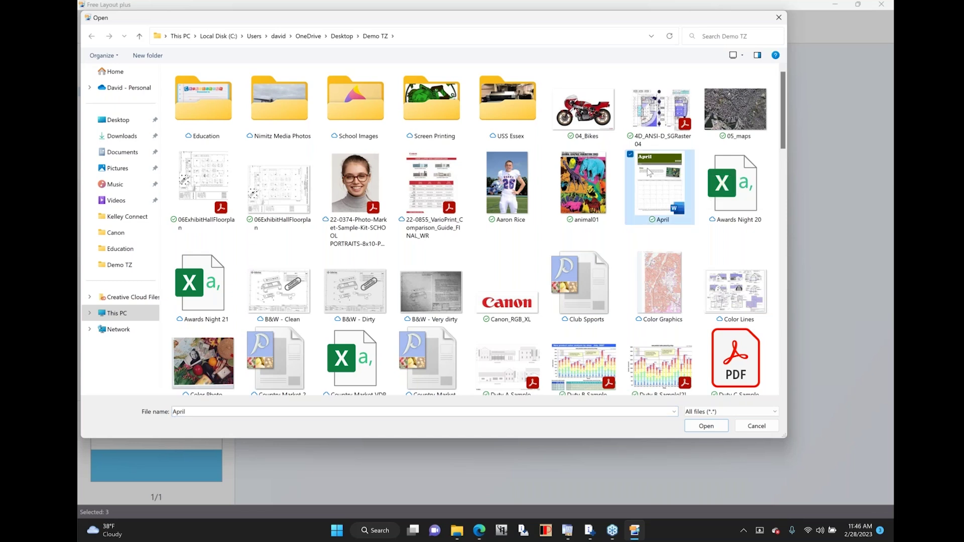
left_click(713, 433)
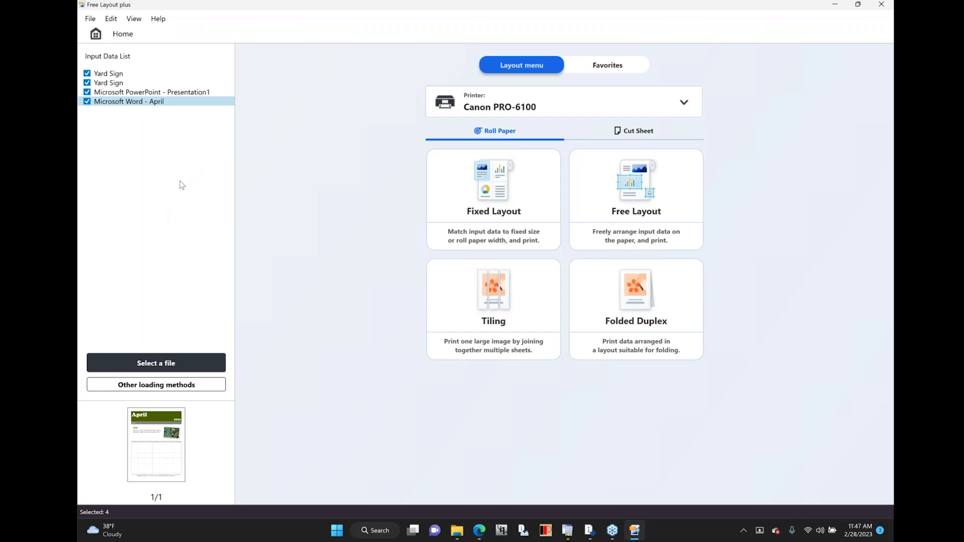
Step: Add the Excel file "Loan amortization schedule" from the Demo TZ folder to the input data list
left_click(91, 19)
left_click(111, 32)
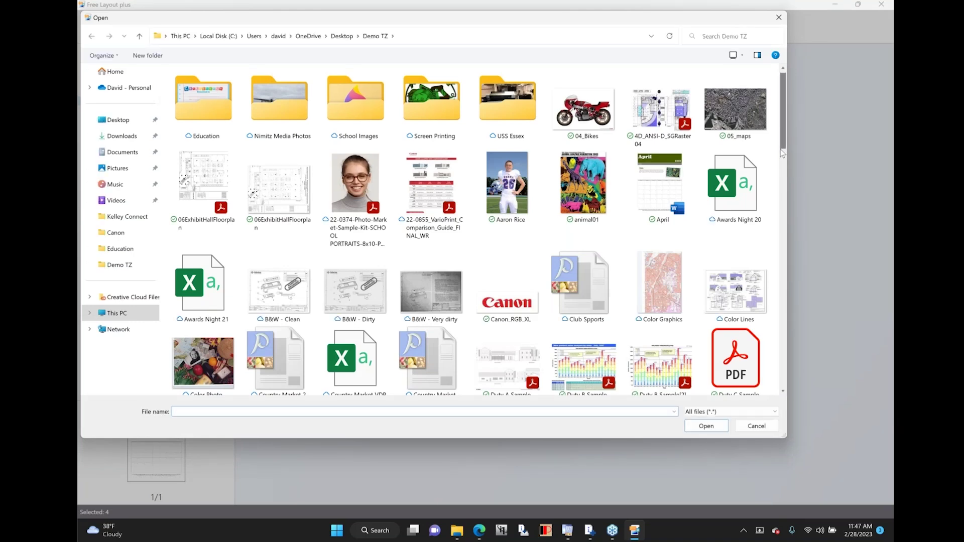
scroll(780, 149, "down", 3)
scroll(782, 167, "down", 5)
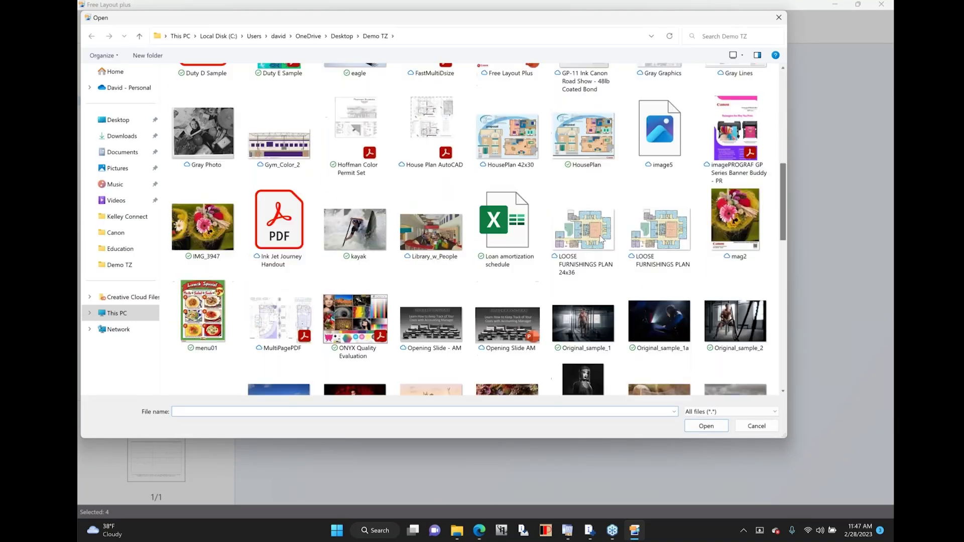
left_click(511, 237)
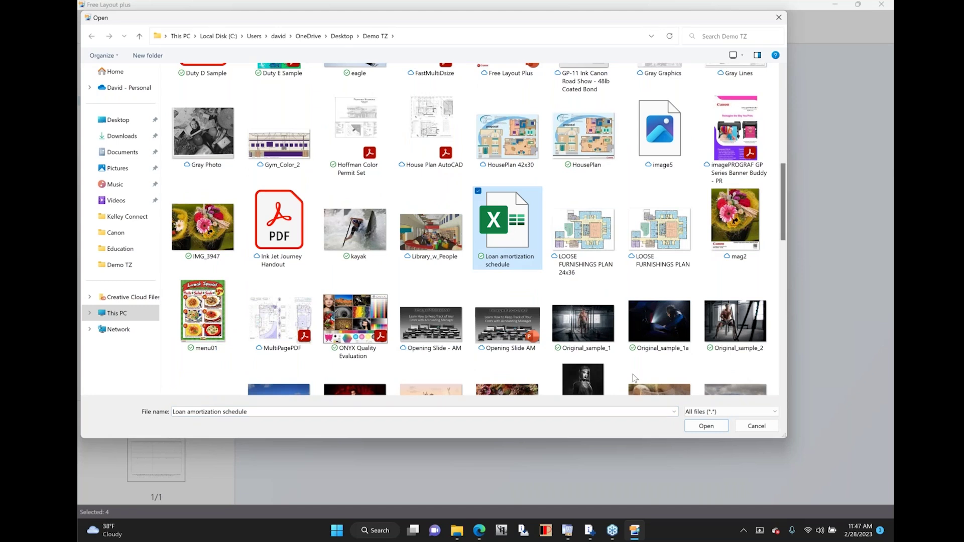
left_click(708, 426)
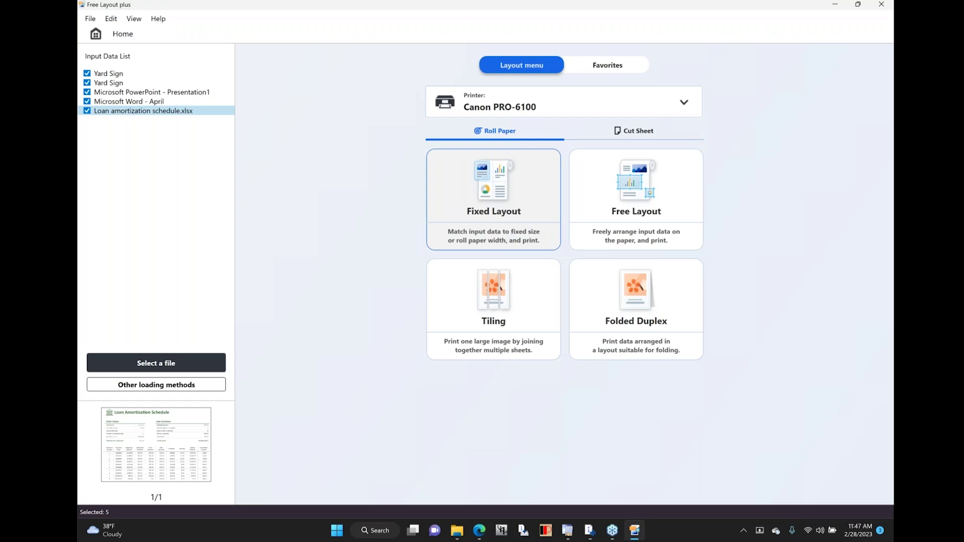
Step: Lay out all the selected files in Fixed Layout on roll paper and check the dimensions of the presentation, calendar and loan schedule pages
left_click(500, 173)
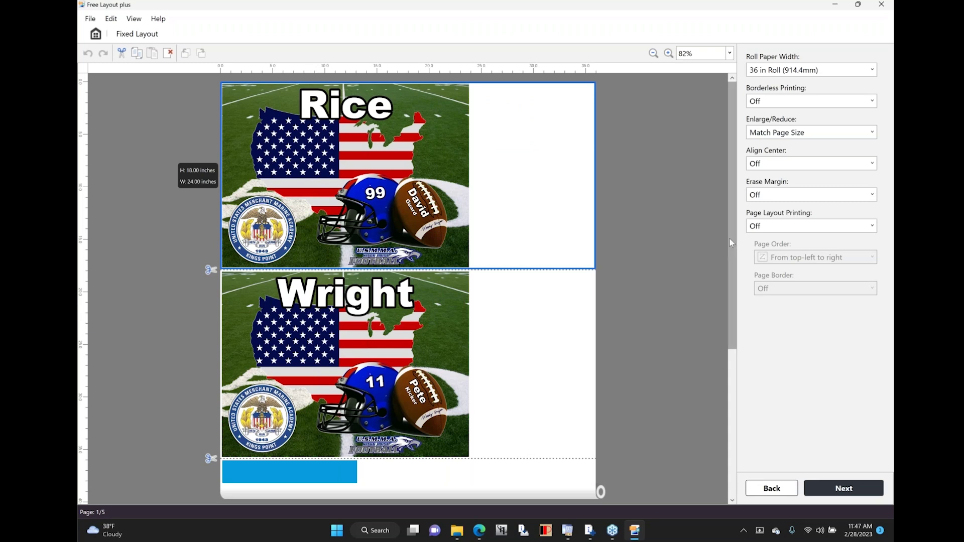
left_click_drag(730, 254, 729, 378)
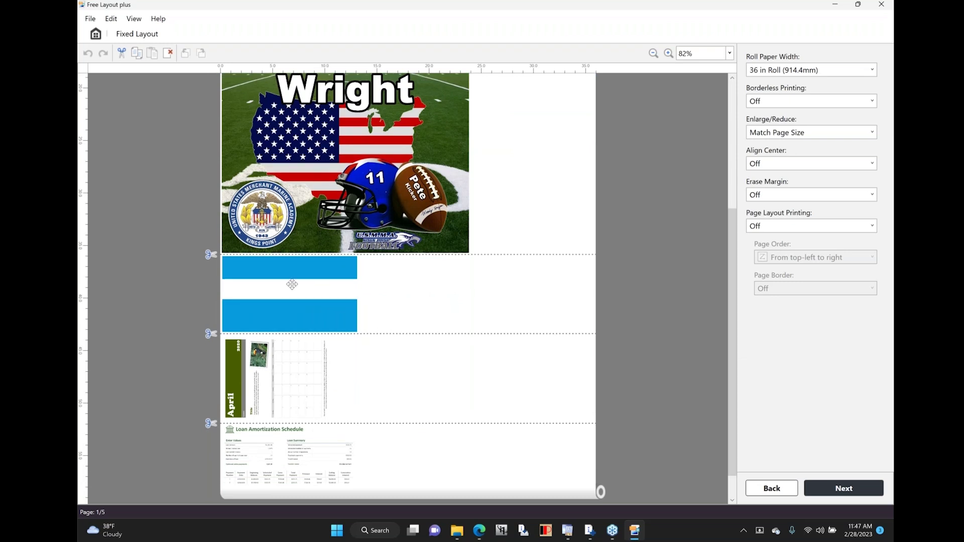
left_click_drag(292, 284, 195, 300)
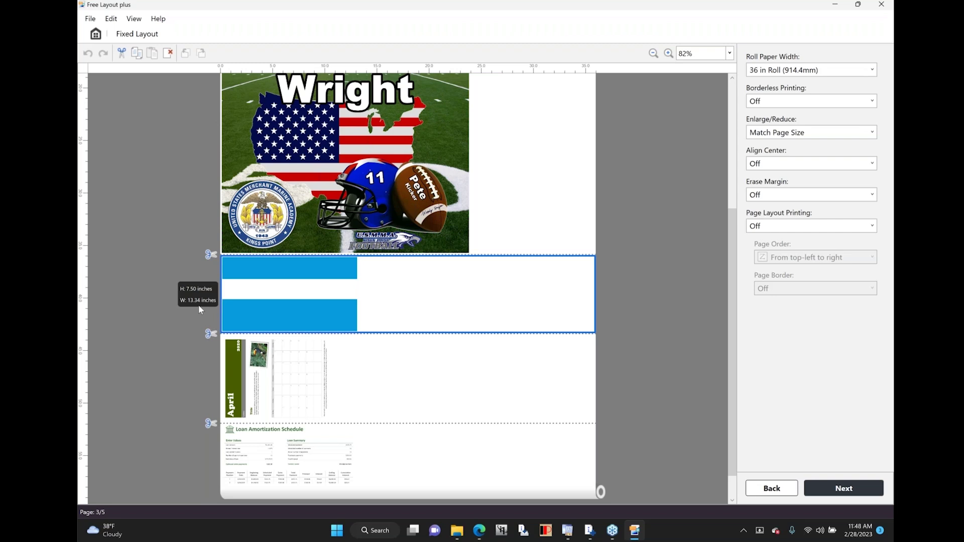
left_click(276, 372)
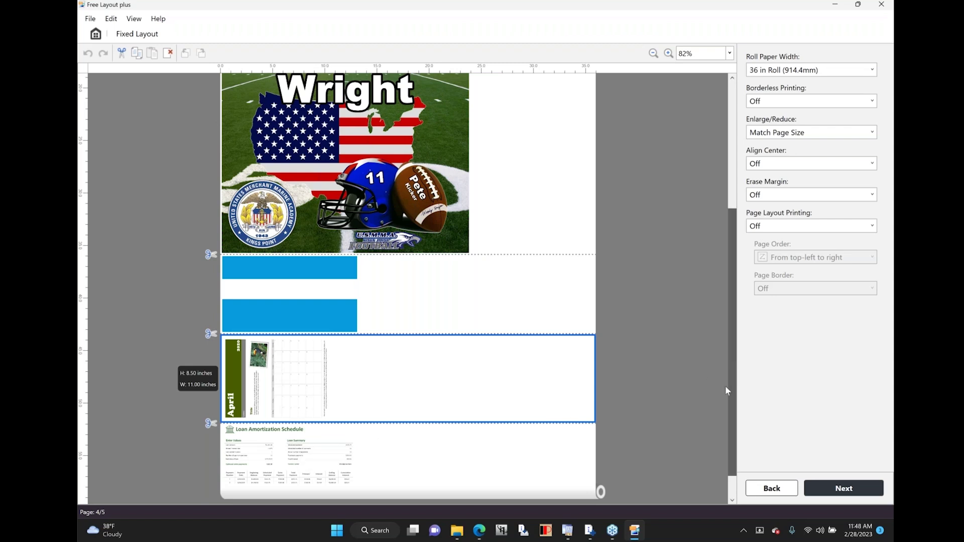
scroll(725, 386, "down", 1)
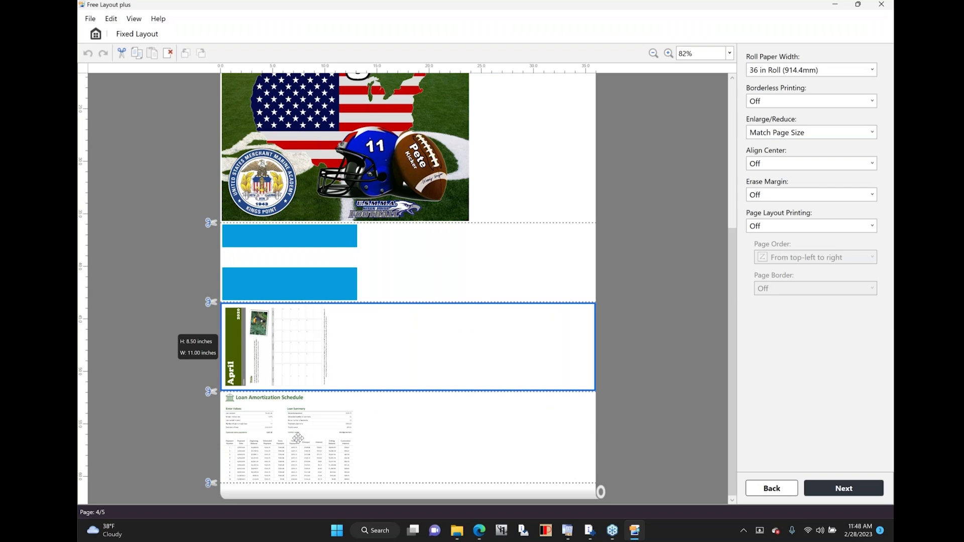
left_click(298, 438)
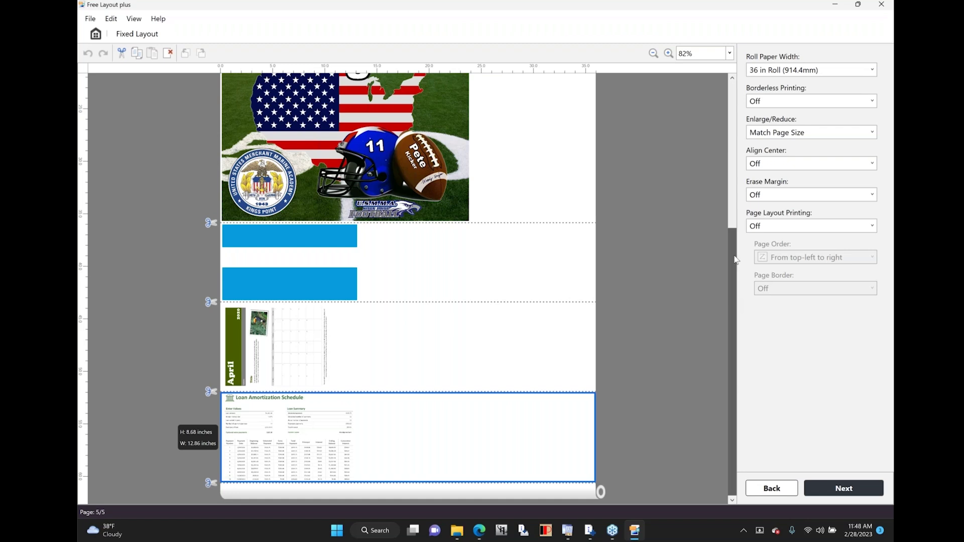
scroll(735, 260, "up", 5)
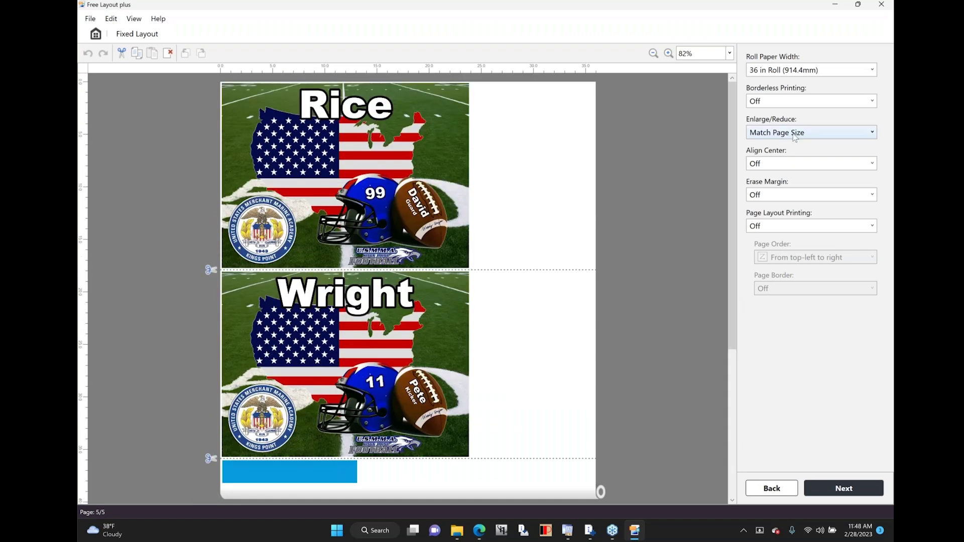
Step: Set Enlarge/Reduce to Fit Long Side to Roll Paper Width for the Fixed Layout pages
left_click(795, 133)
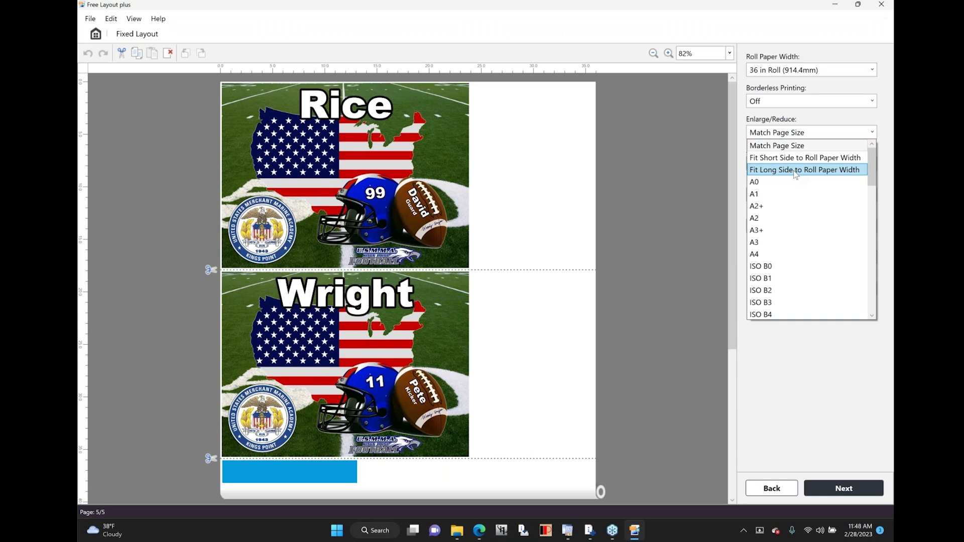
key("Escape")
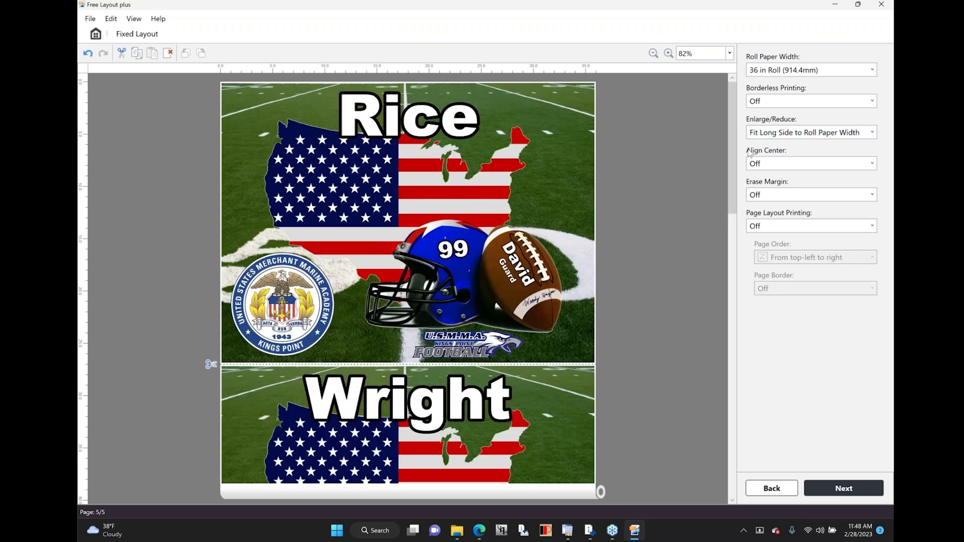
scroll(722, 178, "down", 10)
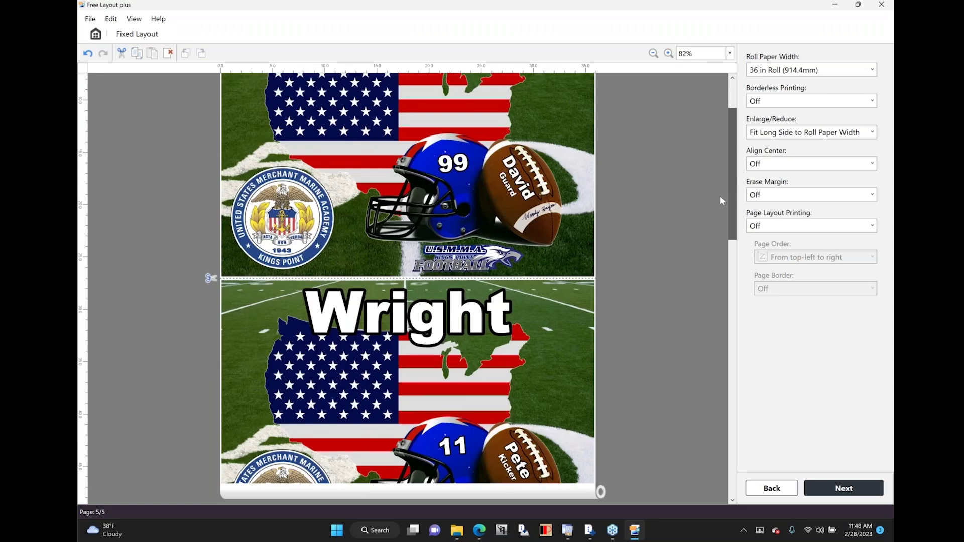
scroll(740, 348, "down", 3)
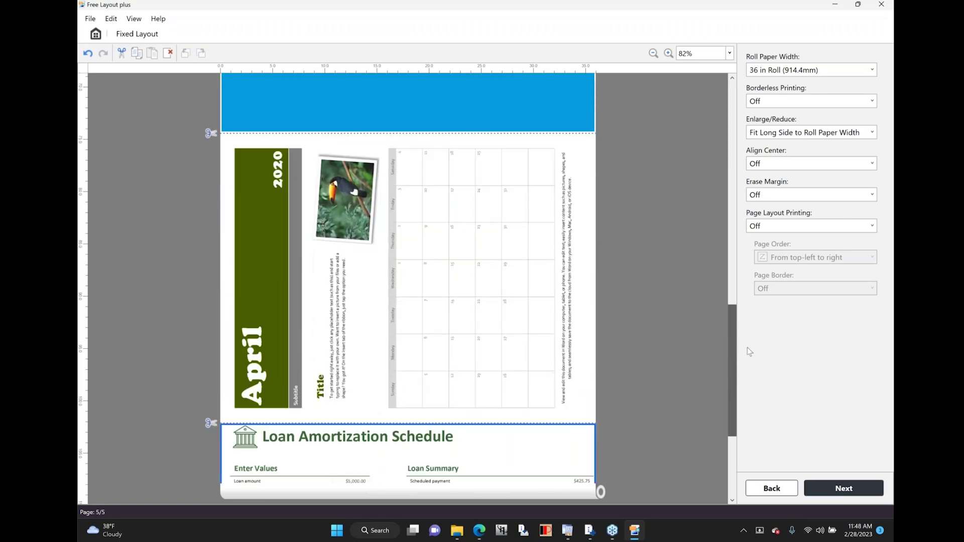
scroll(748, 348, "up", 7)
left_click_drag(737, 244, 738, 143)
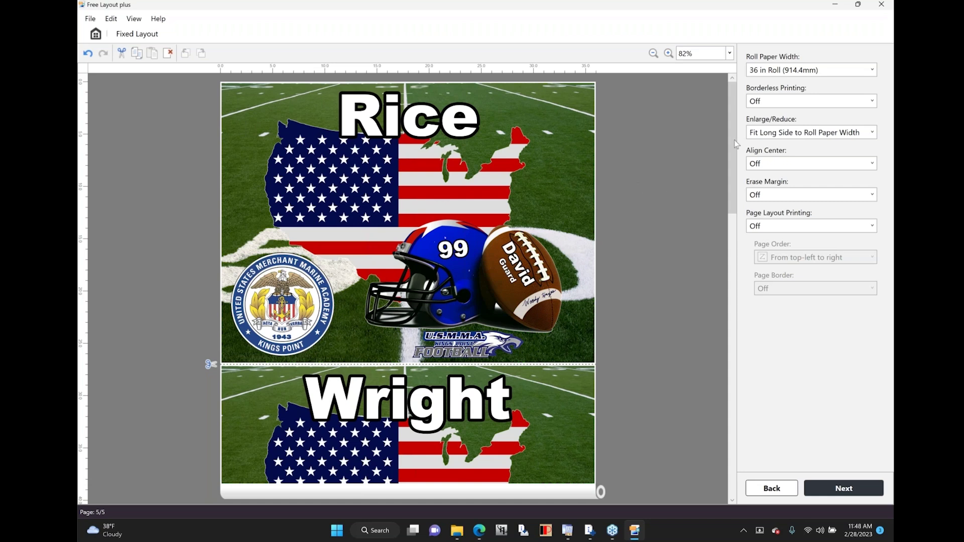
Step: Turn borderless printing on for the fixed layout, and switch it back off
left_click(788, 107)
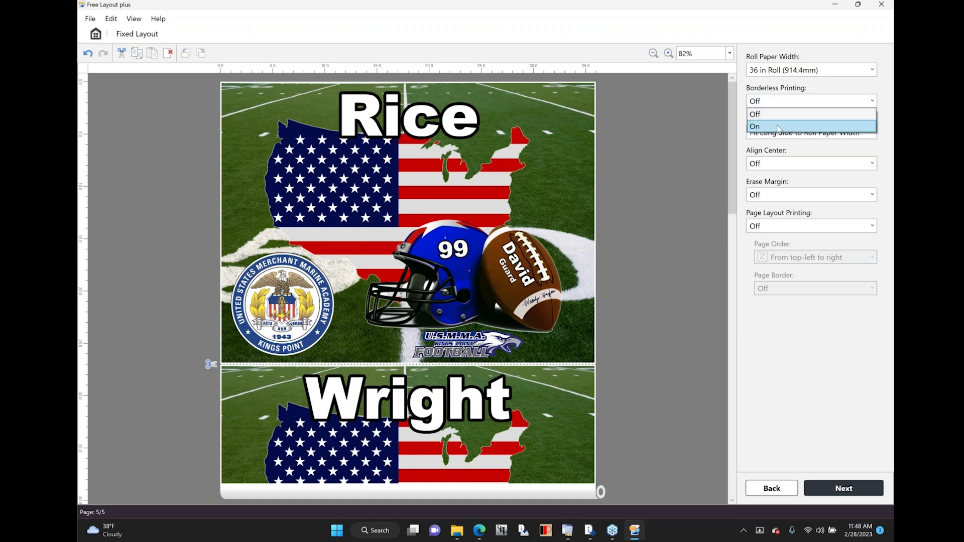
key("Escape")
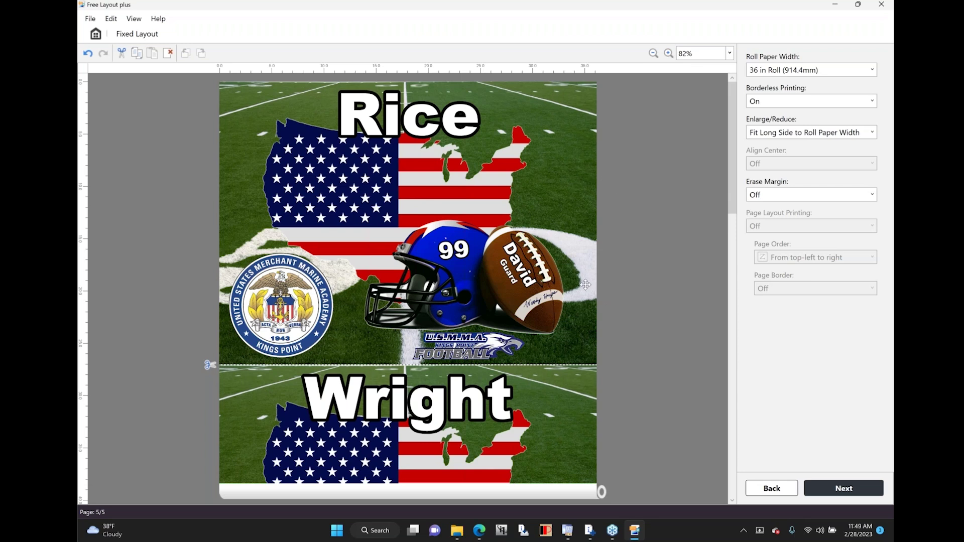
left_click(789, 103)
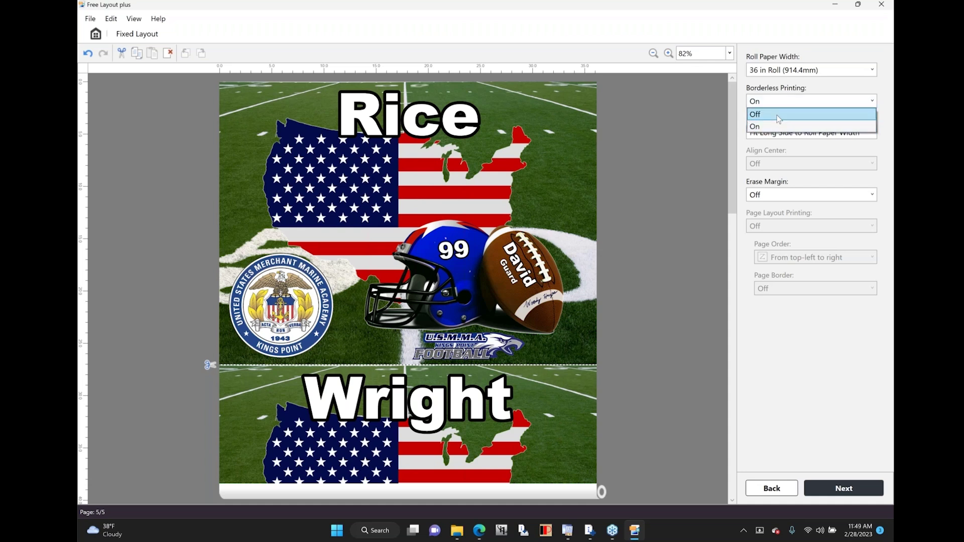
left_click(779, 118)
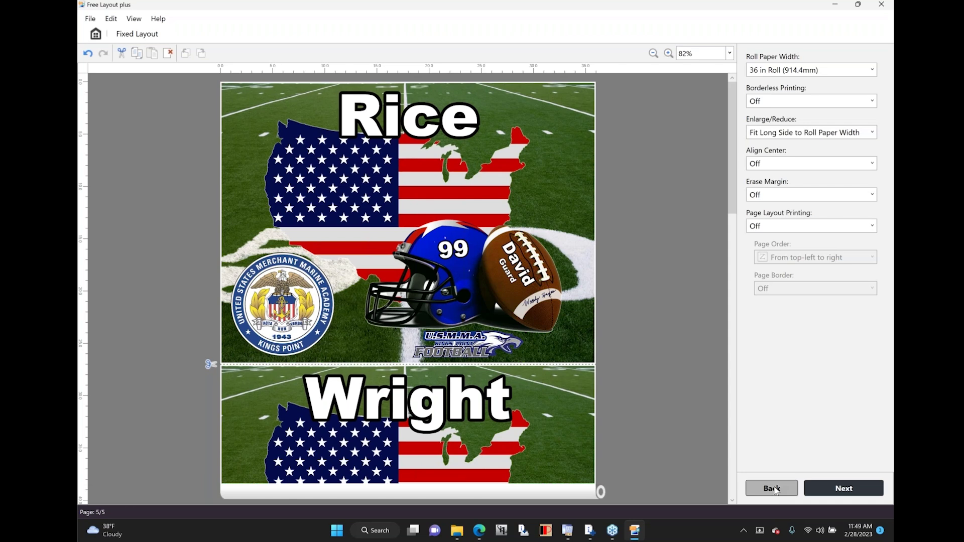
Step: Leave Fixed Layout and exclude the PowerPoint, Word and Excel files, keeping only the two Yard Sign entries selected
left_click(772, 488)
left_click(527, 278)
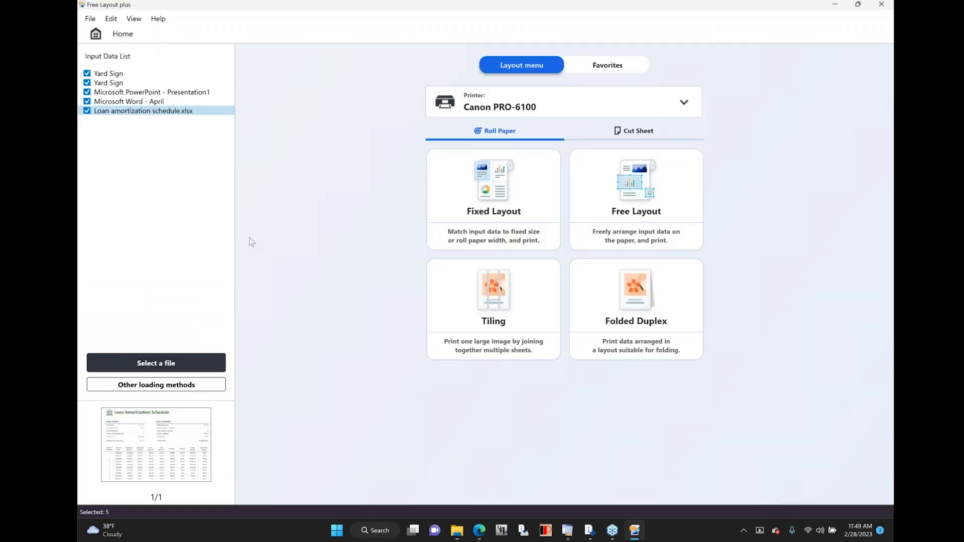
left_click(87, 93)
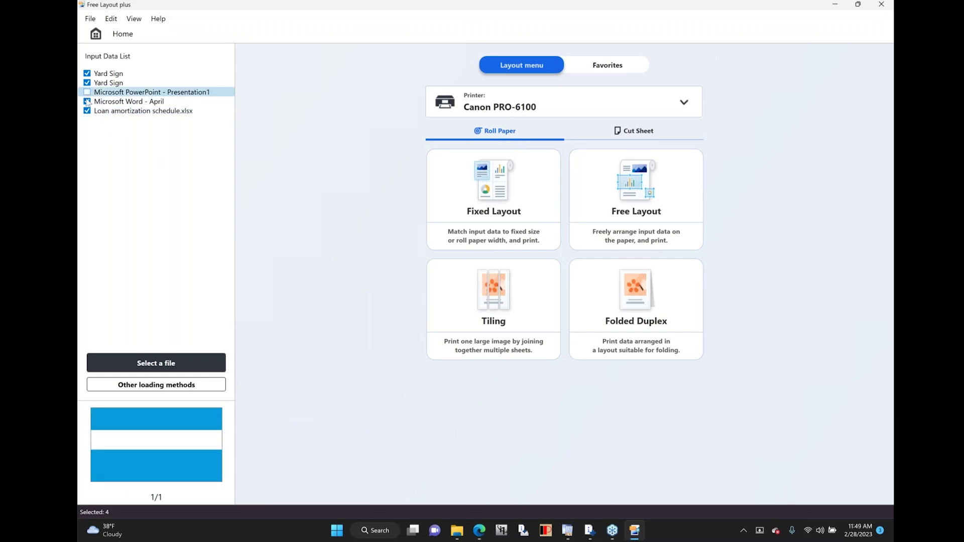
left_click(87, 101)
left_click(87, 111)
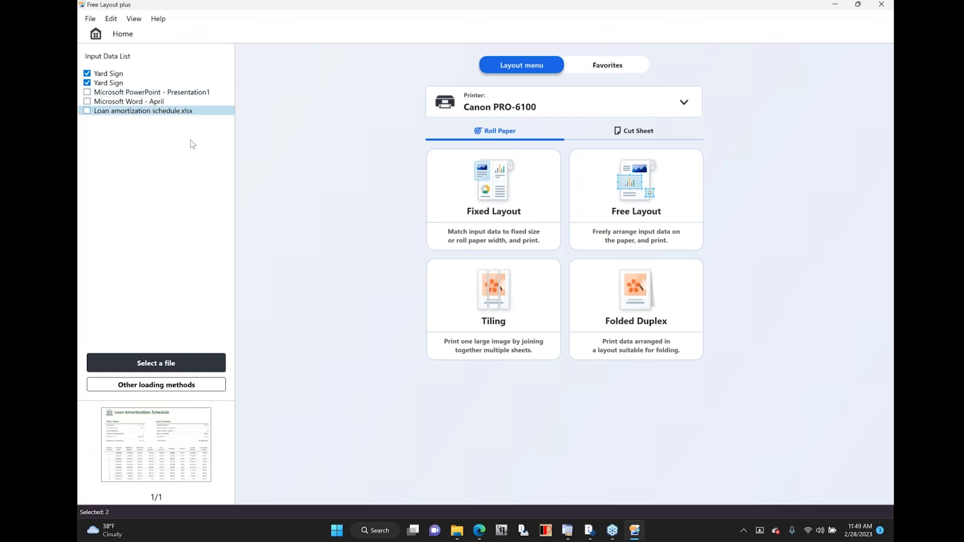
Step: Place the two yard signs in Free Layout, rotate both 90 degrees left, and auto-arrange them on the roll
left_click(649, 203)
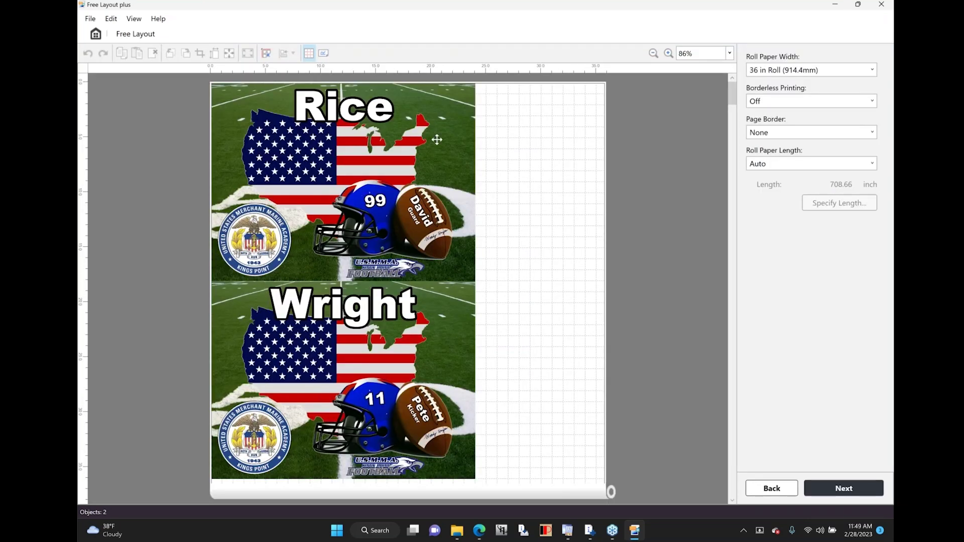
left_click(314, 170)
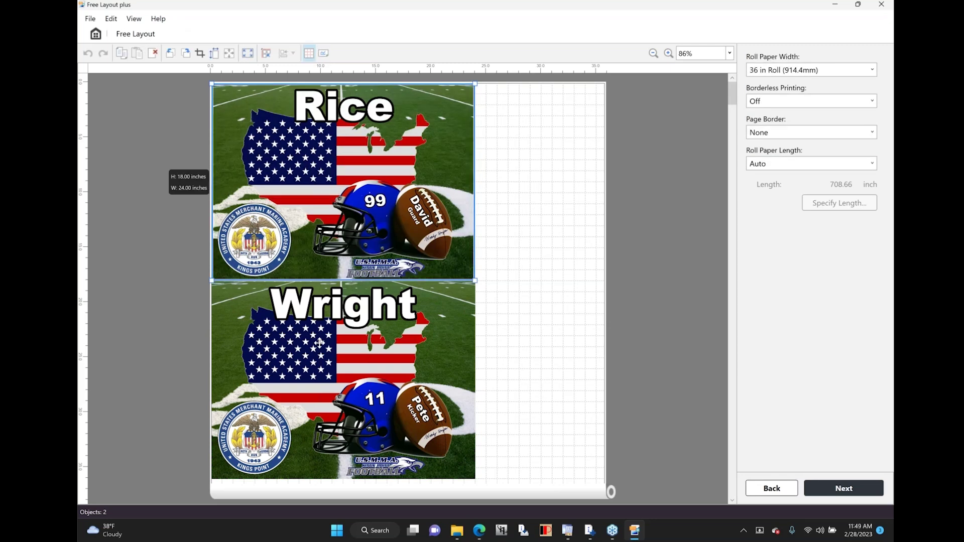
left_click(319, 343, "ctrl")
right_click(356, 231)
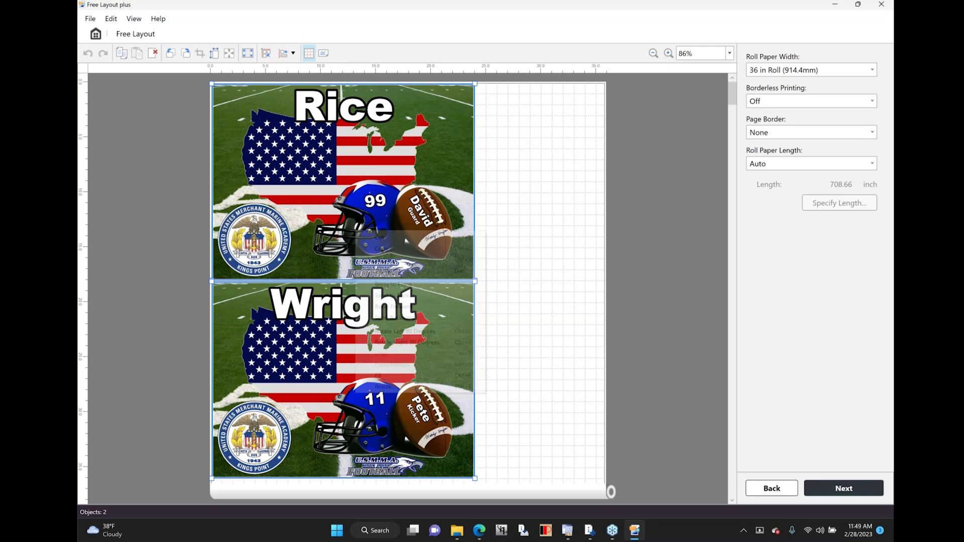
left_click(405, 331)
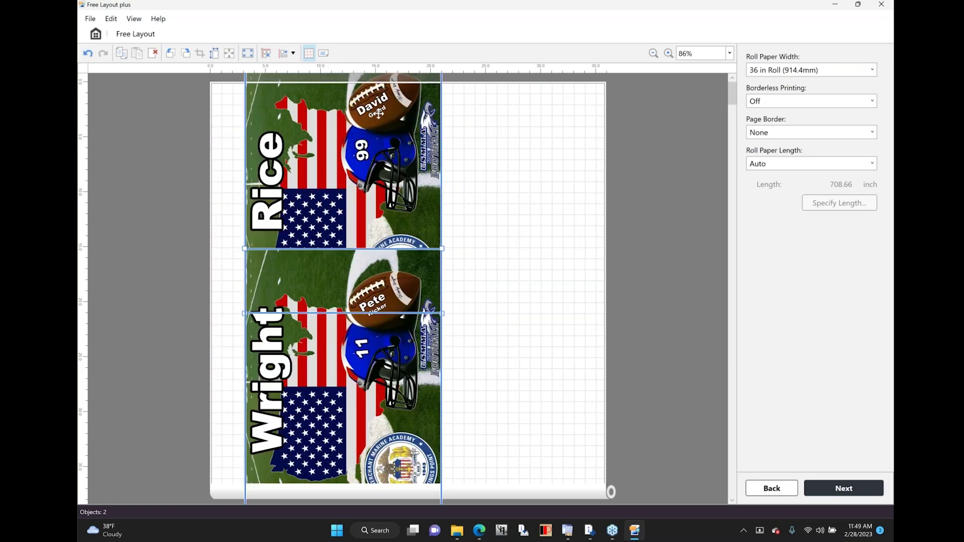
left_click(267, 56)
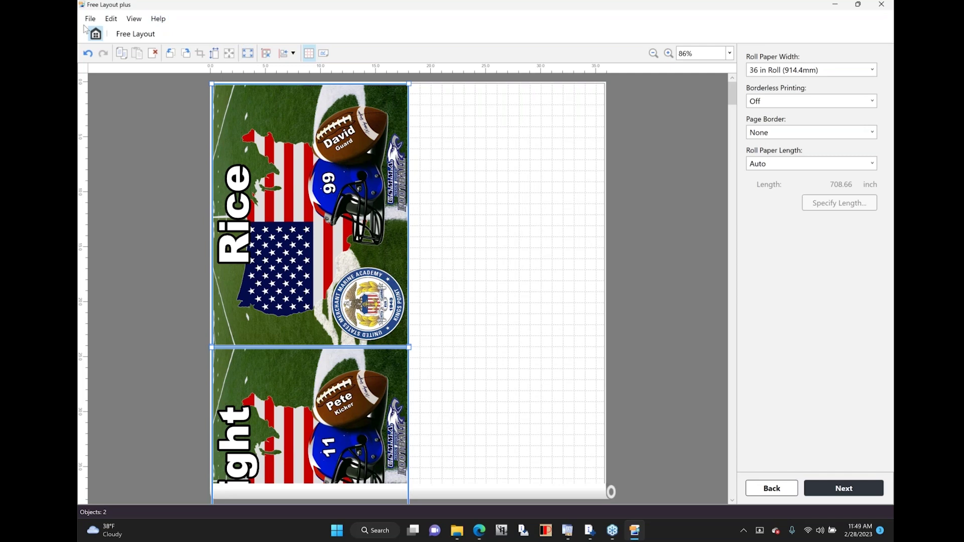
Step: Turn on borderless printing for the free layout and select the number 11 yard sign to check its size
left_click(780, 101)
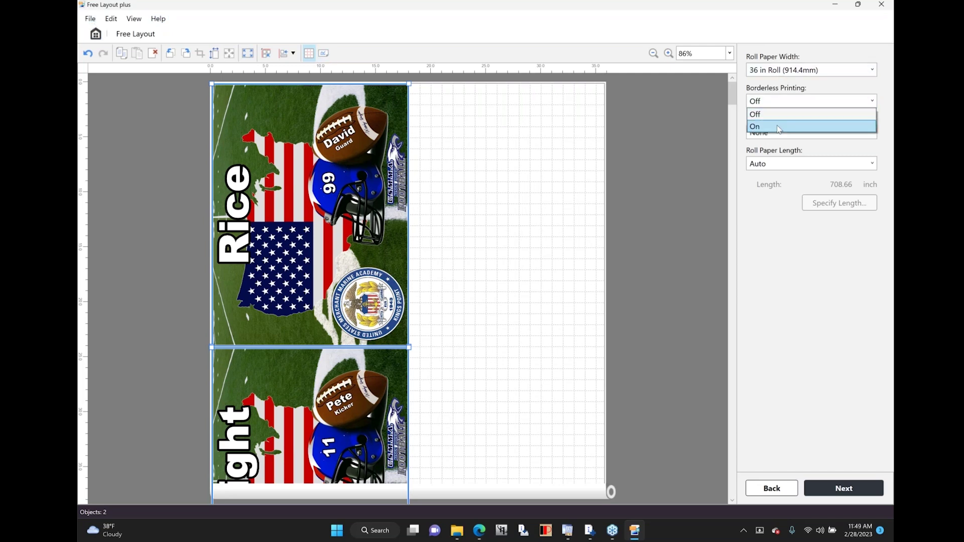
key("Escape")
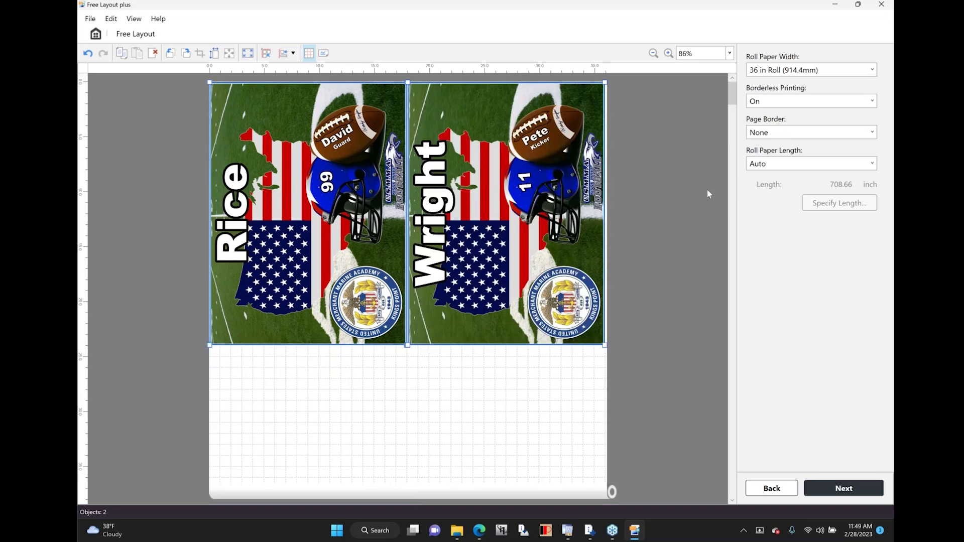
left_click(709, 194)
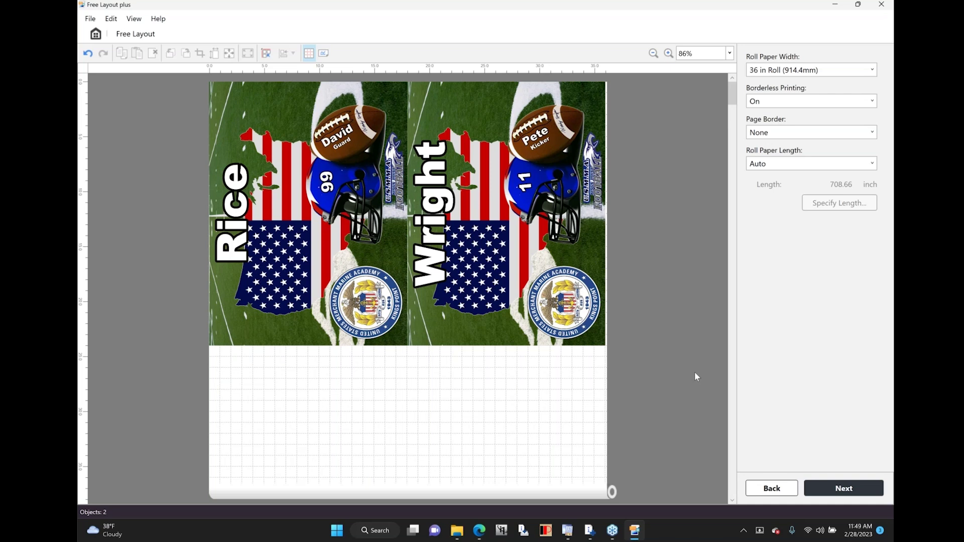
left_click(511, 211)
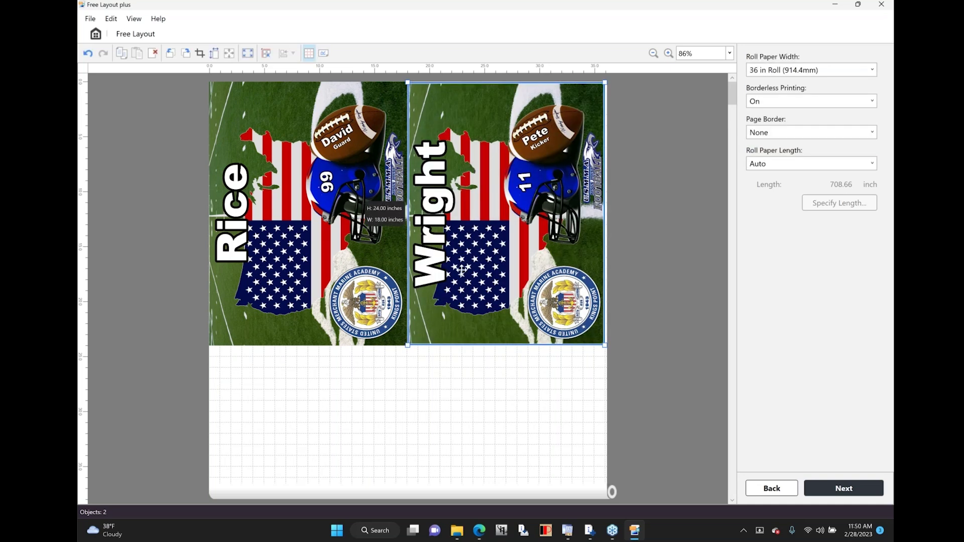
Step: Leave Free Layout and deselect both Yard Sign entries in the input data list
left_click(763, 490)
left_click(527, 279)
left_click(87, 74)
left_click(88, 83)
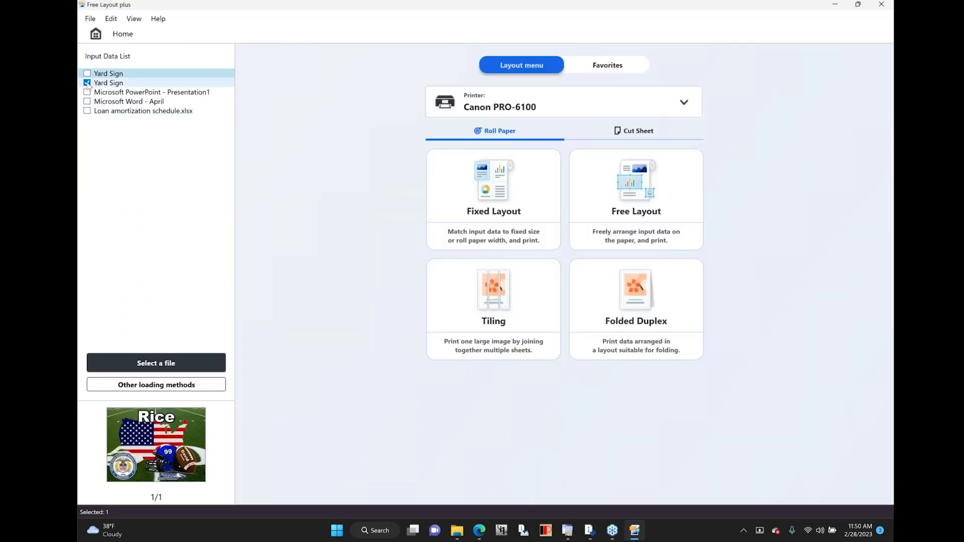
Step: Add the images Photo 8x10-1, Photo 8x10-2 and Photo 8x10-3 from the Demo TZ folder to the input data
left_click(90, 19)
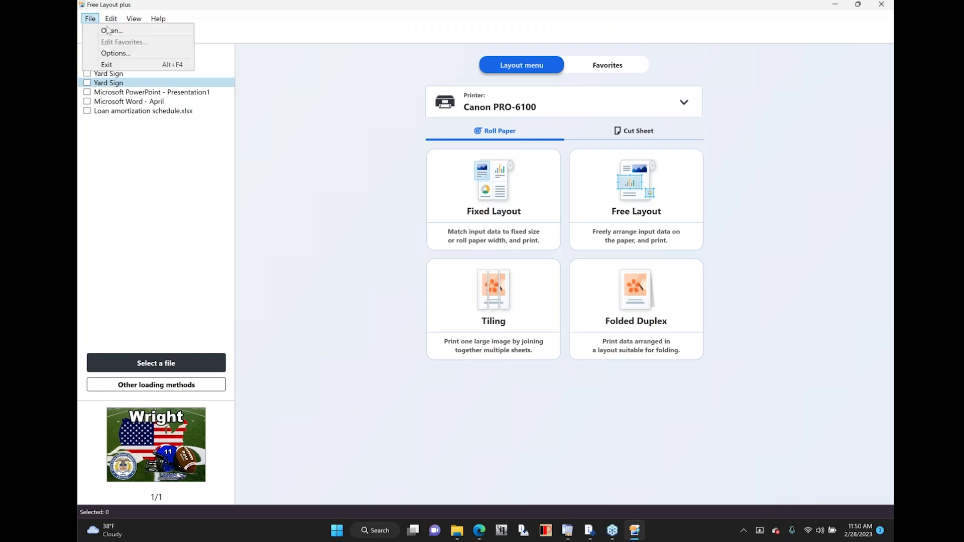
left_click(104, 29)
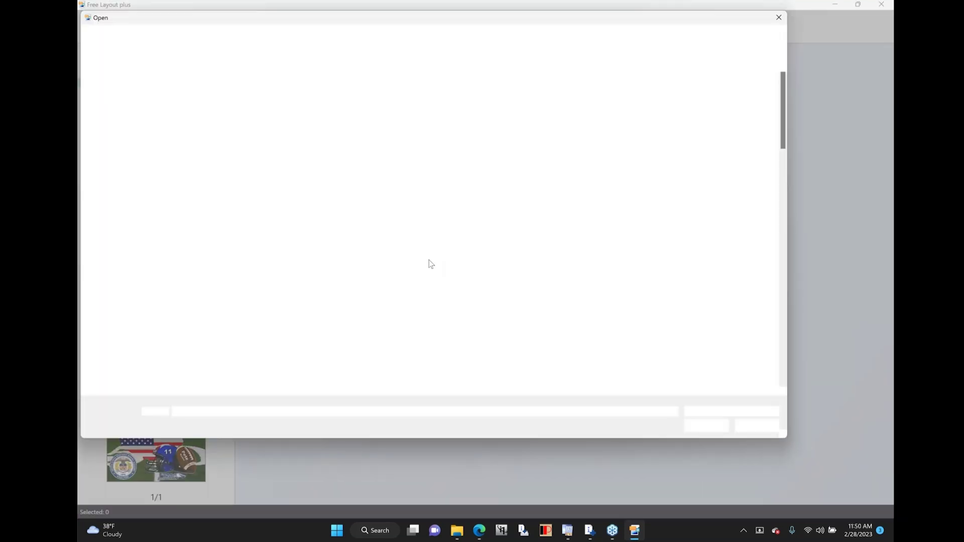
left_click_drag(779, 155, 796, 269)
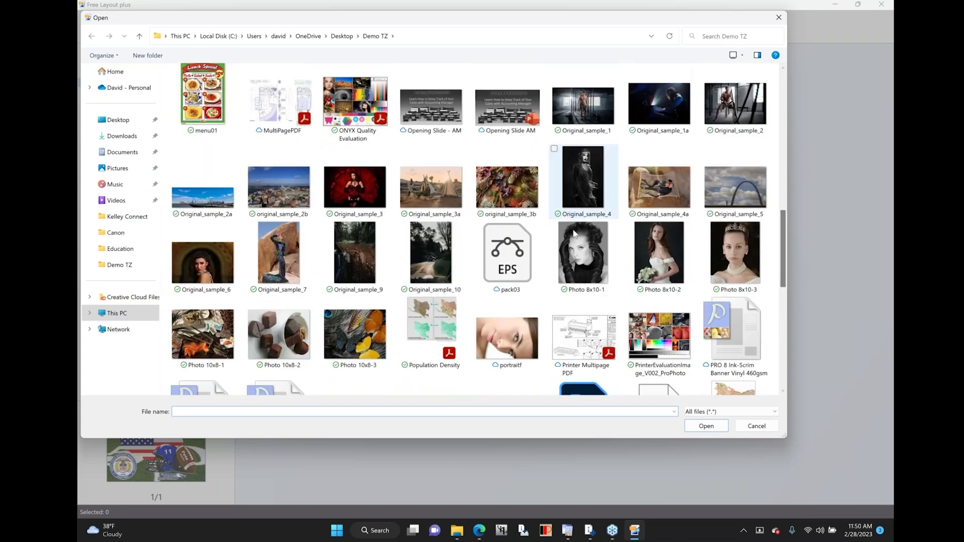
left_click(589, 266)
left_click(659, 254, "ctrl")
left_click(734, 254, "ctrl")
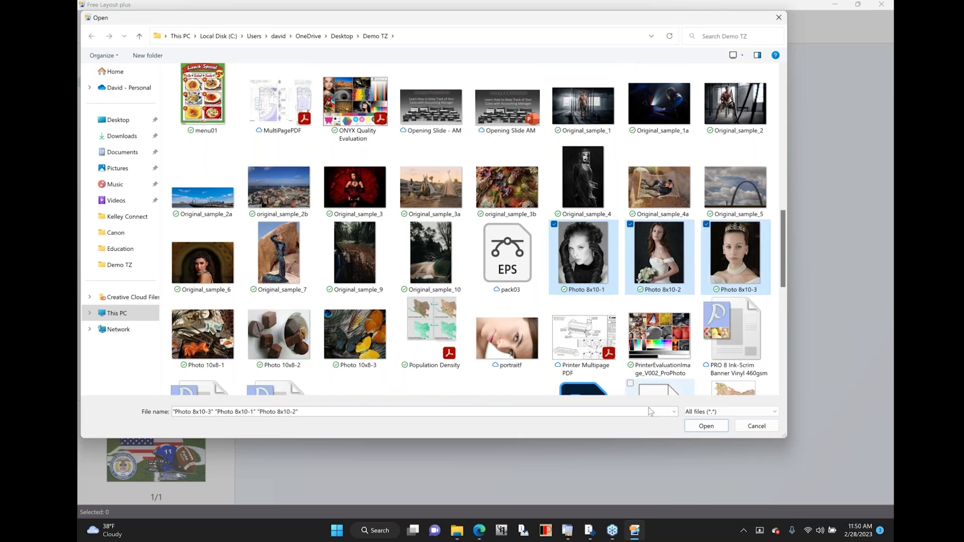
left_click(707, 427)
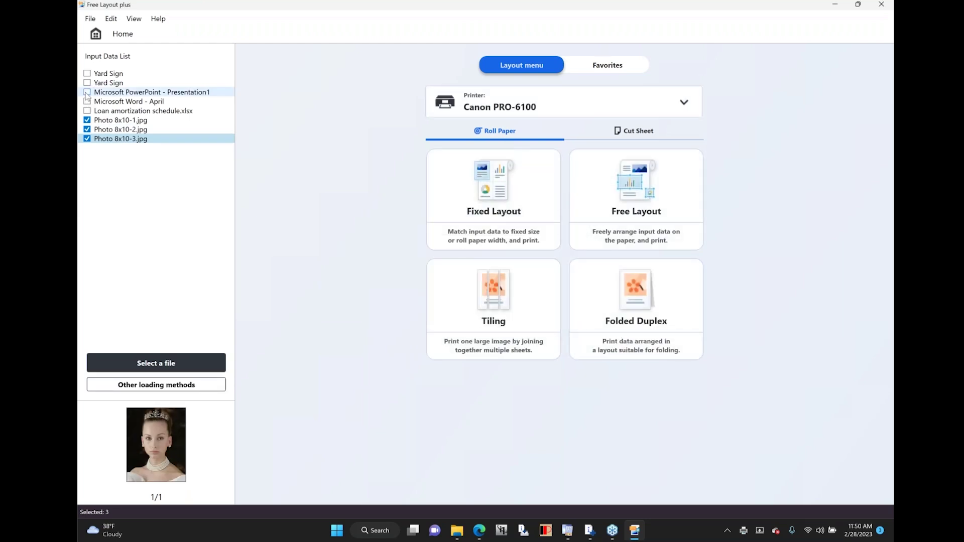
Step: Include the PowerPoint presentation, the Word document April and the loan amortization schedule in the selected input data again
left_click(86, 92)
left_click(87, 102)
left_click(86, 111)
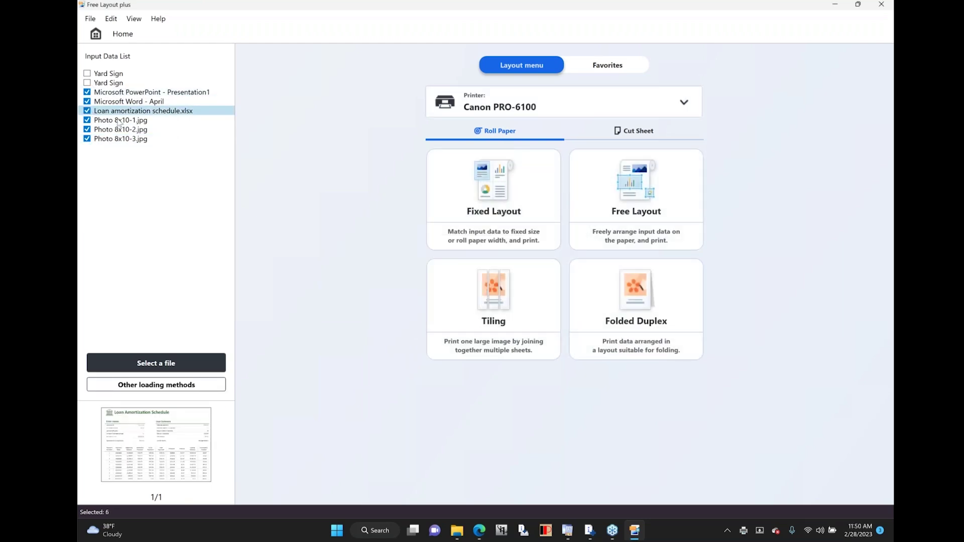
Step: Open the six selected files in Free Layout for roll paper and fit the view to the paper width
left_click(662, 200)
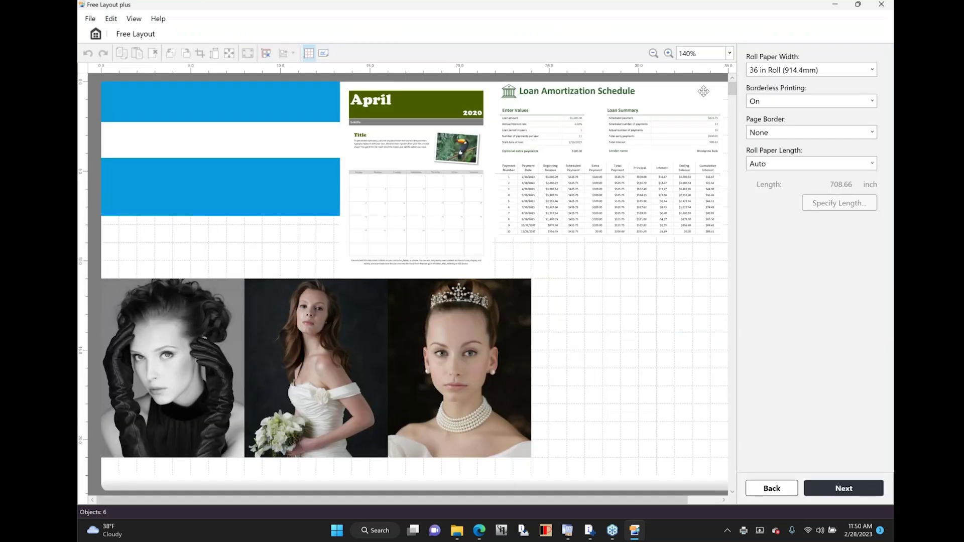
left_click(730, 53)
left_click(698, 65)
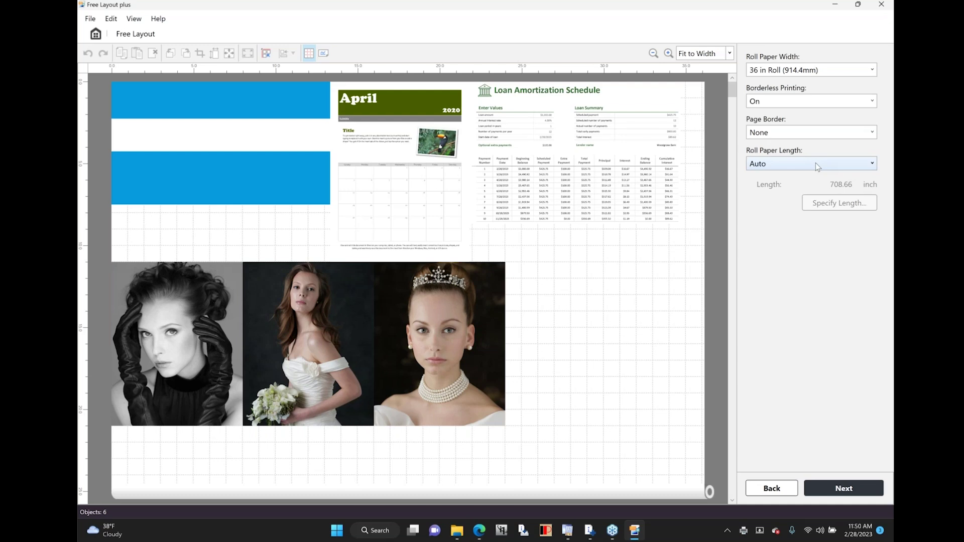
Step: Try Crop Marks as the page border and replace them with Full Width (Dotted)
left_click(798, 132)
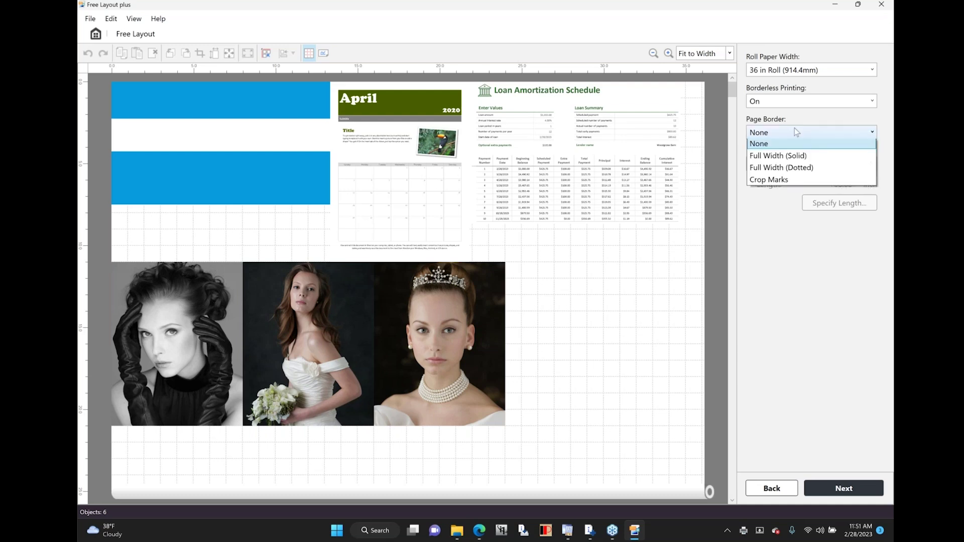
left_click(796, 182)
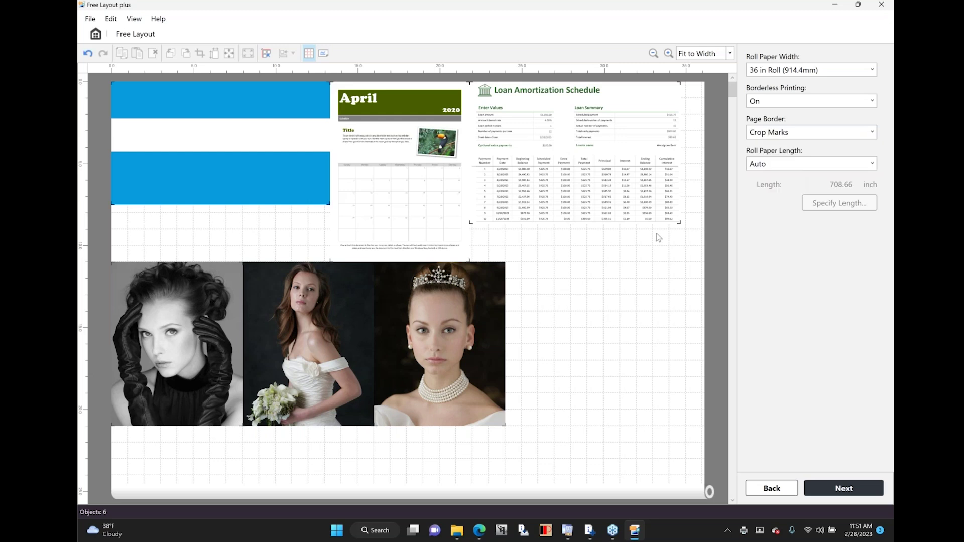
left_click(820, 134)
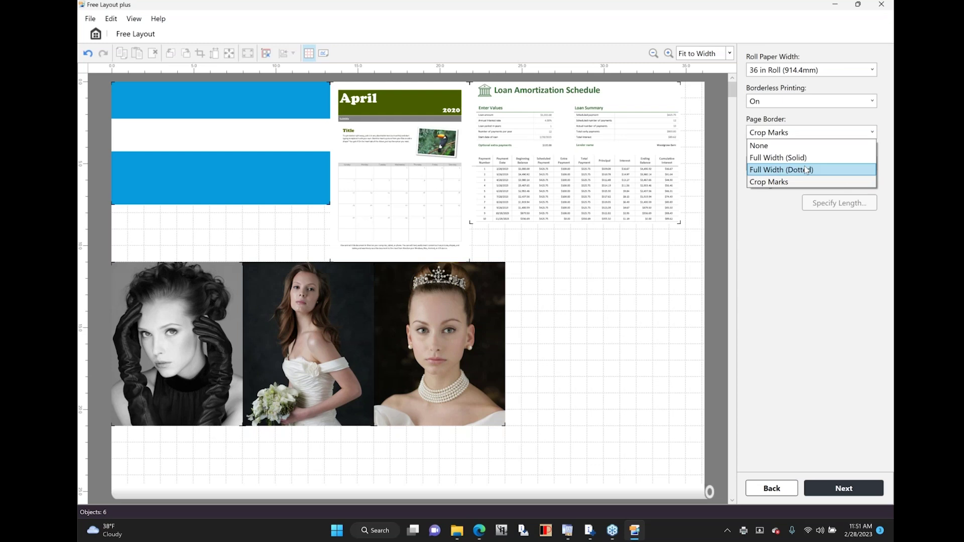
left_click(806, 170)
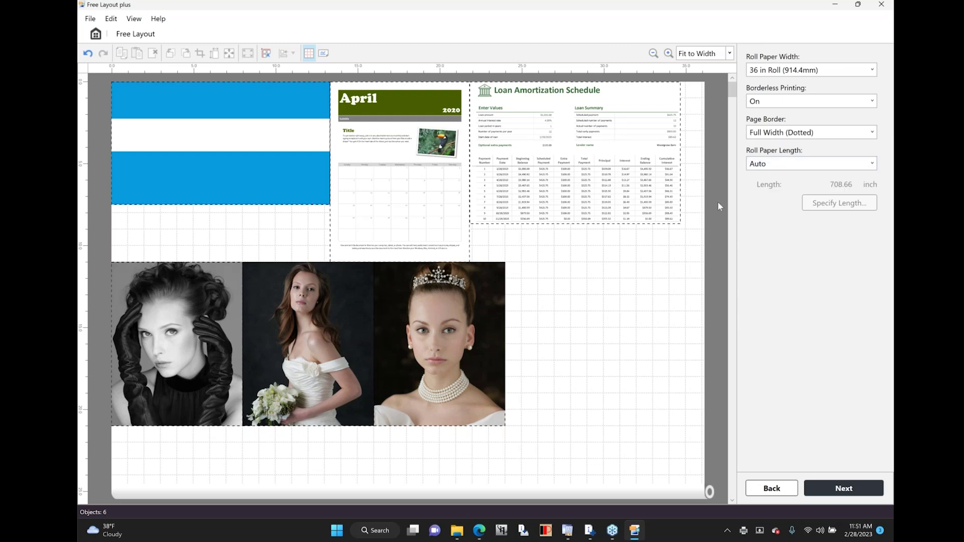
Step: Increase the object spacing in the Free Layout options and automatically rearrange all objects on the roll
left_click(90, 19)
left_click(265, 133)
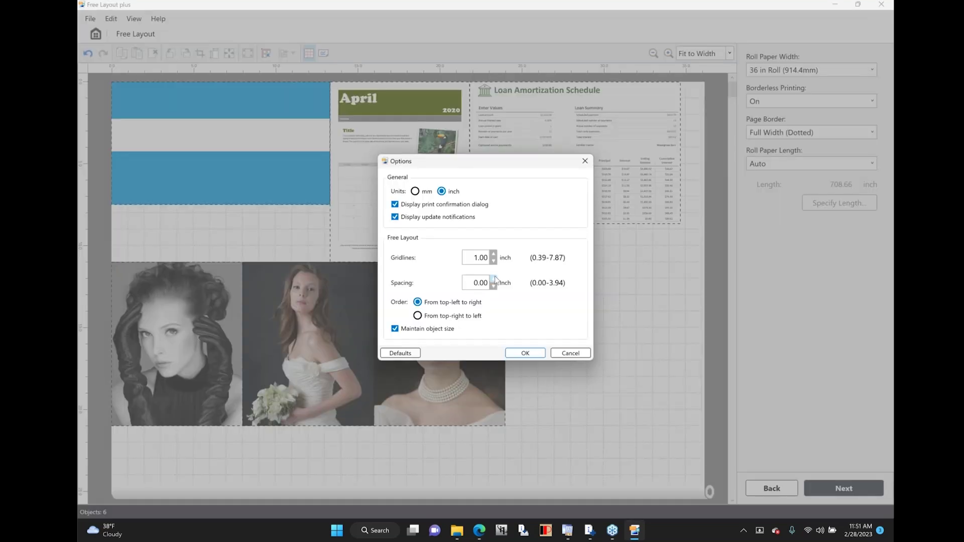
left_click(494, 279)
left_click(494, 279)
left_click(525, 353)
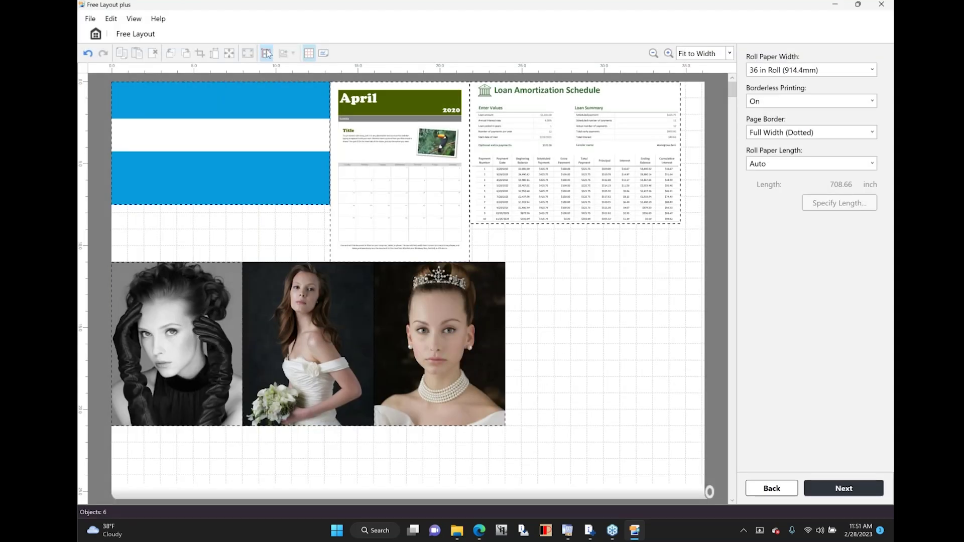
left_click(266, 54)
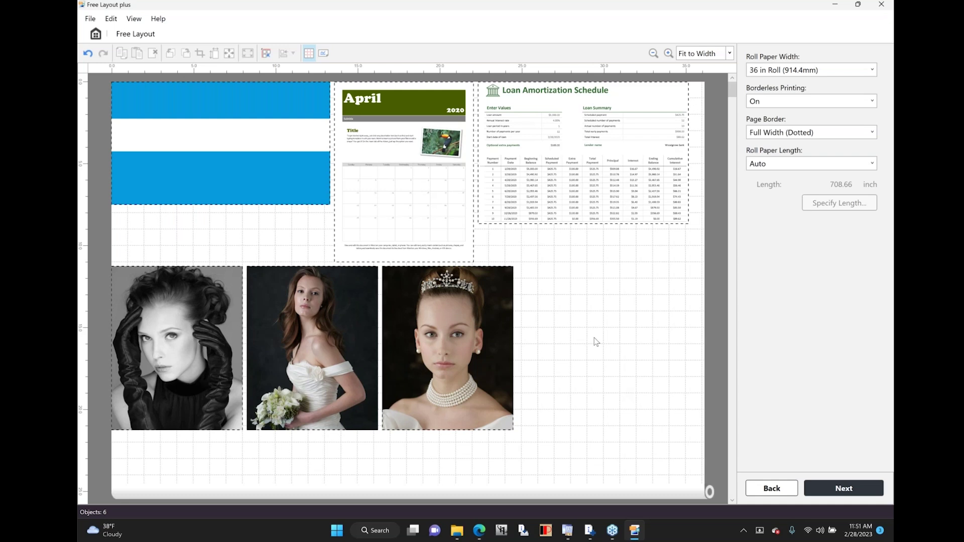
scroll(622, 381, "down", 15)
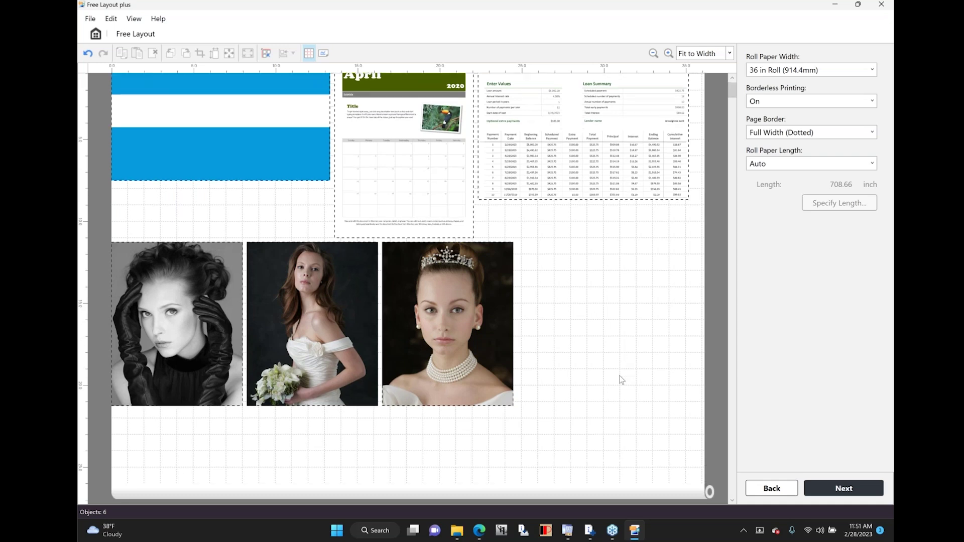
left_click(735, 80)
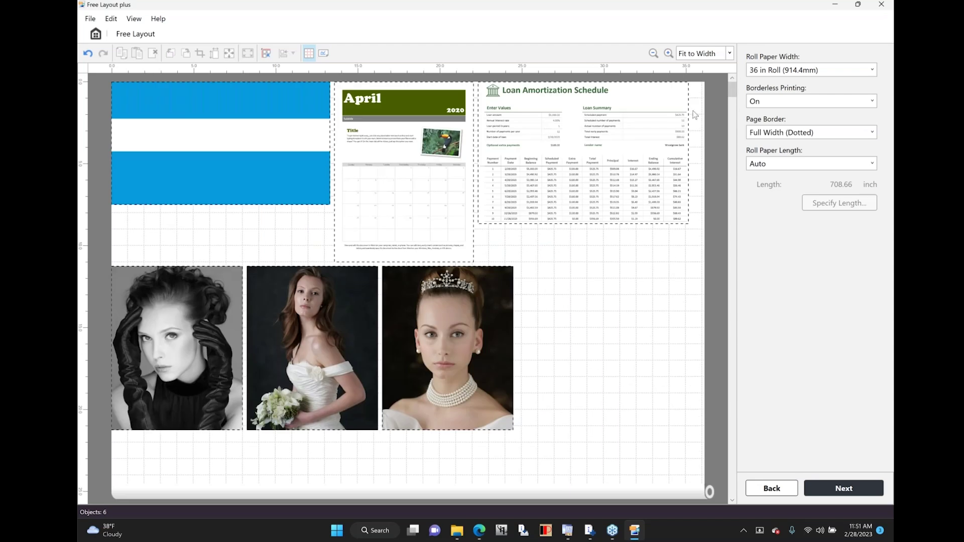
Step: Enlarge the photo of the woman with the tiara to about 13.5 × 10.8 inches and move it beneath the loan schedule
left_click(443, 372)
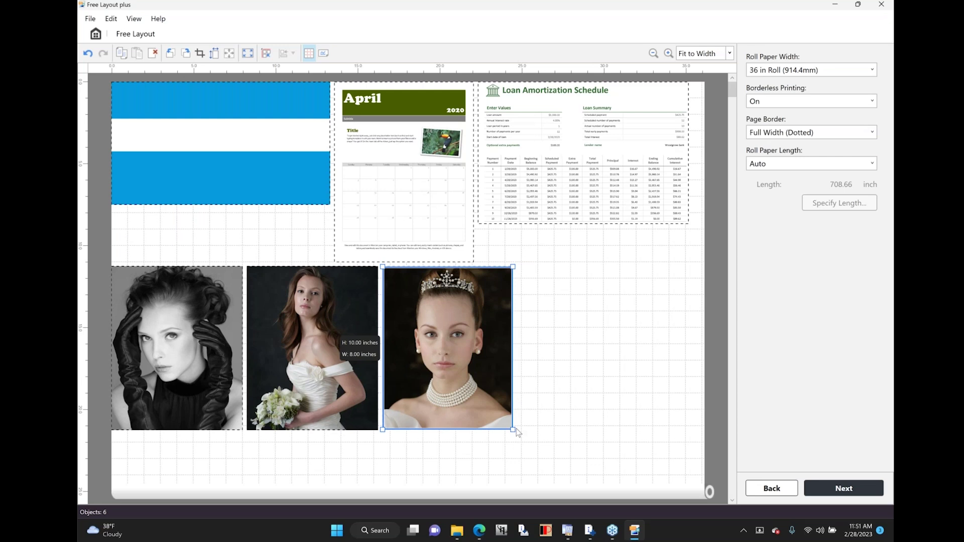
left_click_drag(514, 430, 559, 487)
left_click_drag(523, 405, 625, 401)
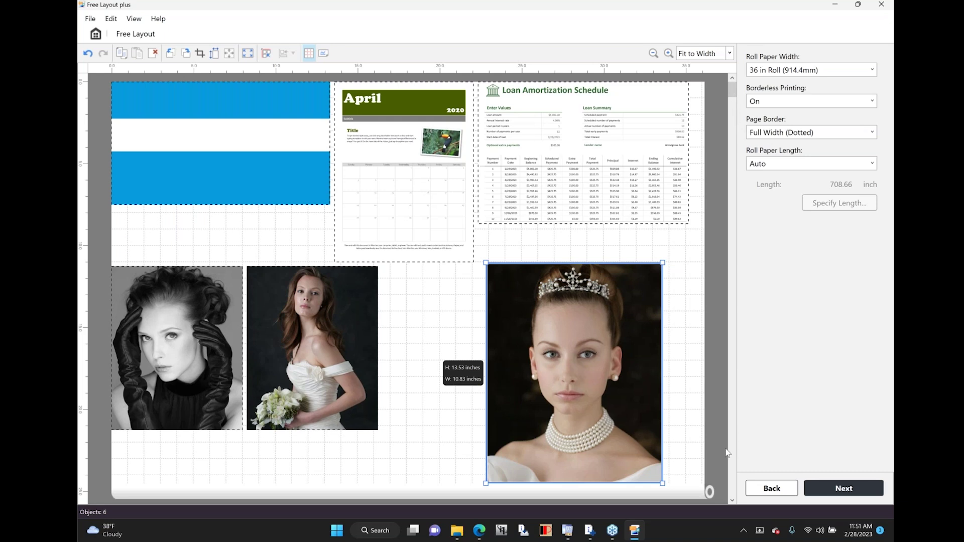
Step: Enlarge the tiara photo further to about 18 inches high by 14.4 inches wide and deselect it
scroll(734, 503, "down", 3)
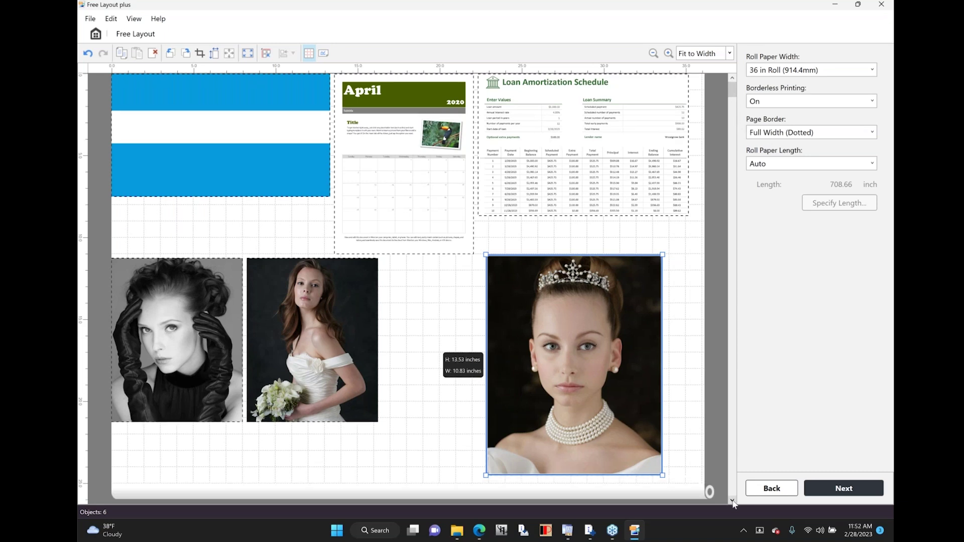
scroll(734, 504, "down", 5)
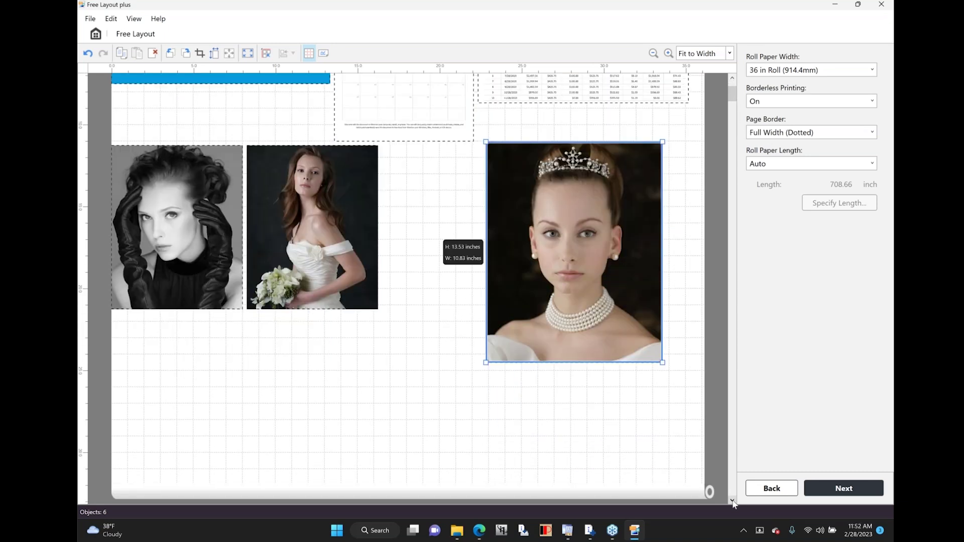
left_click_drag(487, 351, 448, 426)
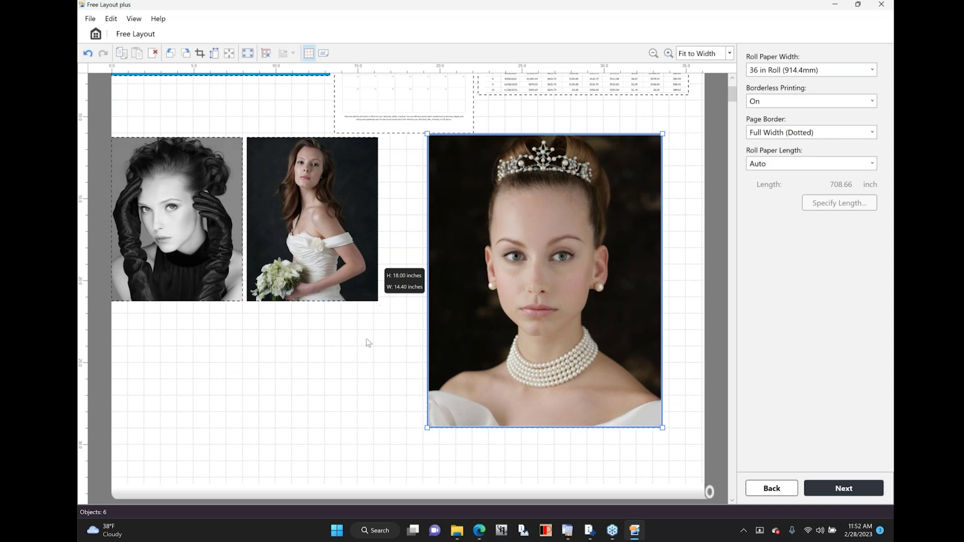
left_click(358, 380)
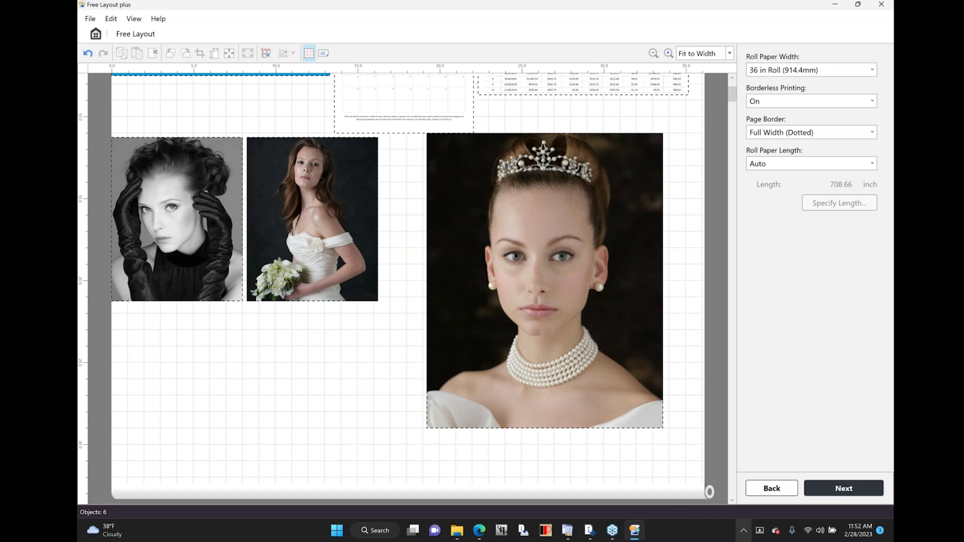
Step: Leave Free Layout for the home screen and open the Demo TZ folder on the desktop in File Explorer
left_click(772, 489)
left_click(523, 278)
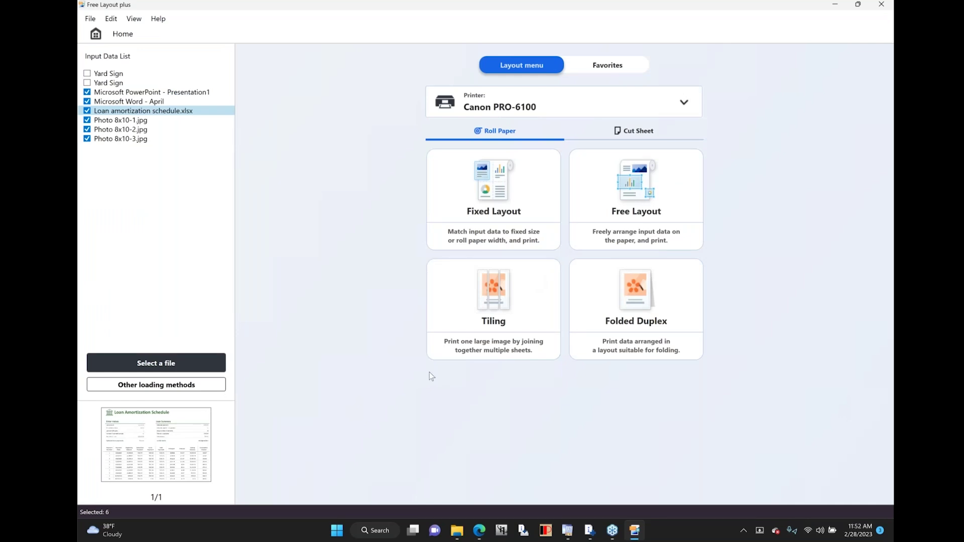
left_click(457, 534)
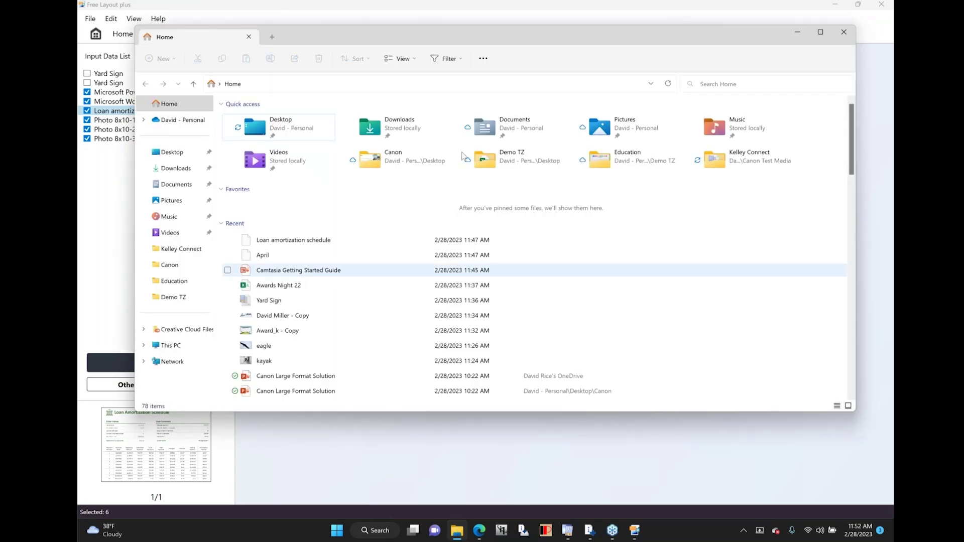
left_click(290, 127)
double_click(290, 127)
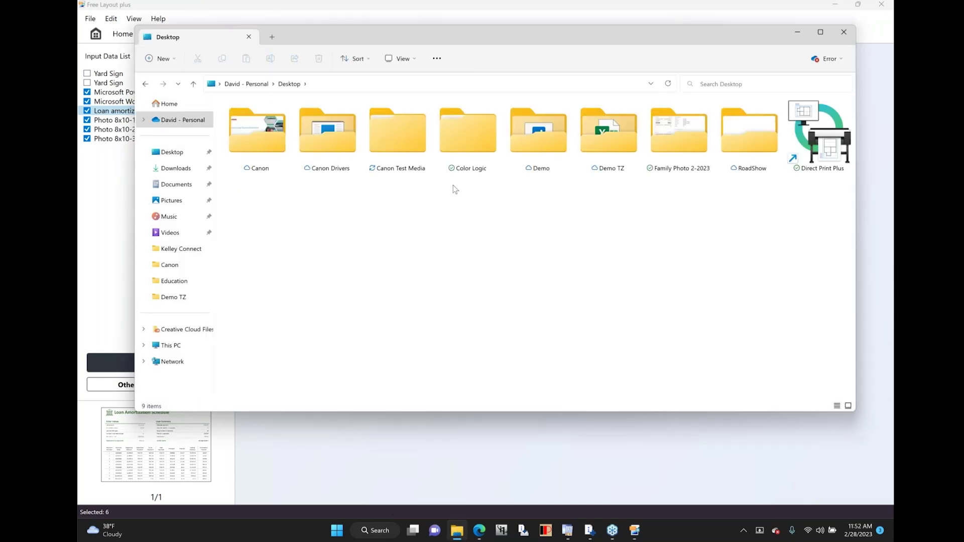
left_click(607, 134)
double_click(607, 134)
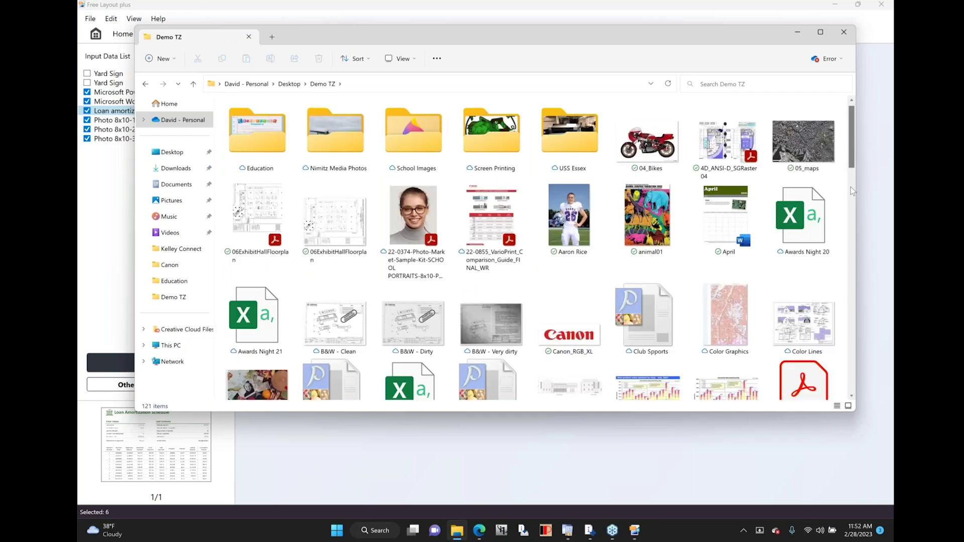
Step: View the Vermilion2 image in the Demo TZ folder as an example of a tiled wall print, and close it
left_click_drag(851, 199, 859, 387)
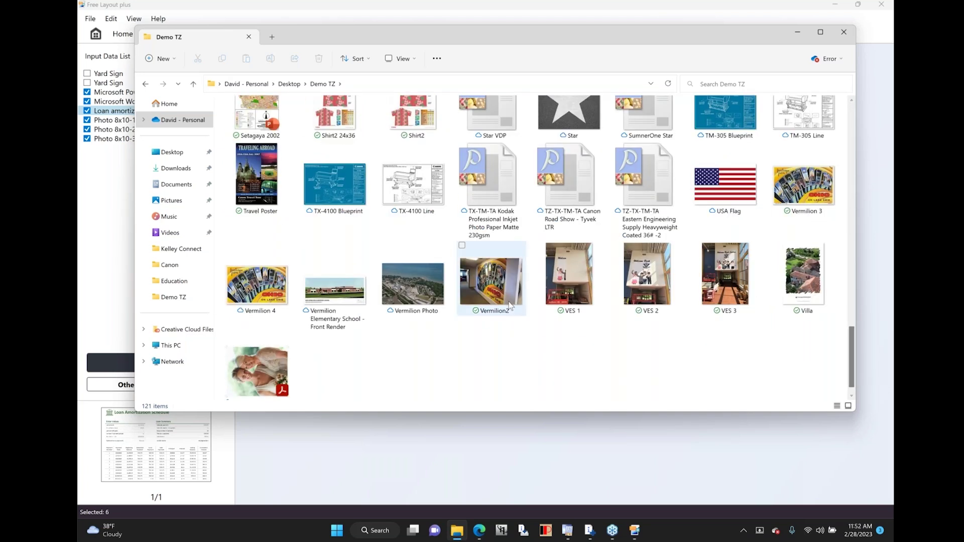
left_click(488, 288)
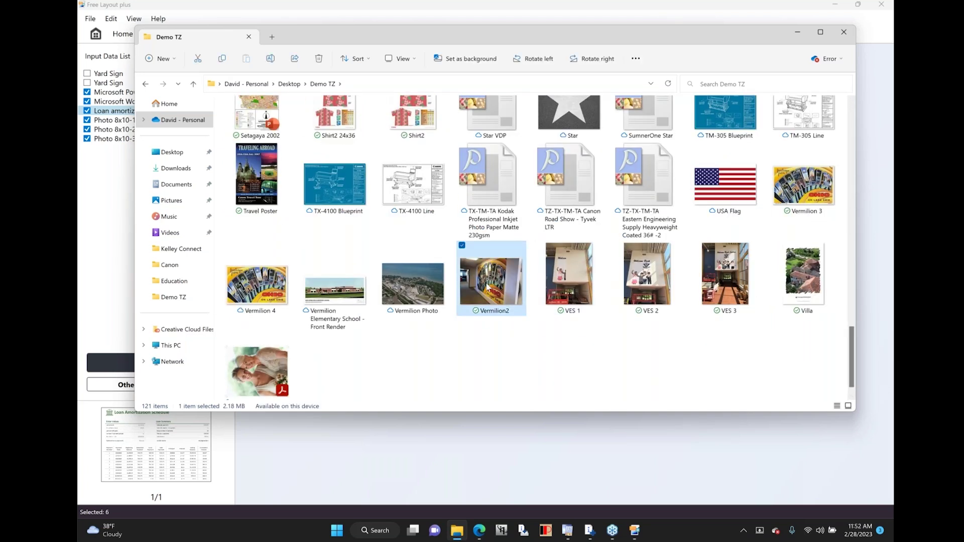
double_click(488, 288)
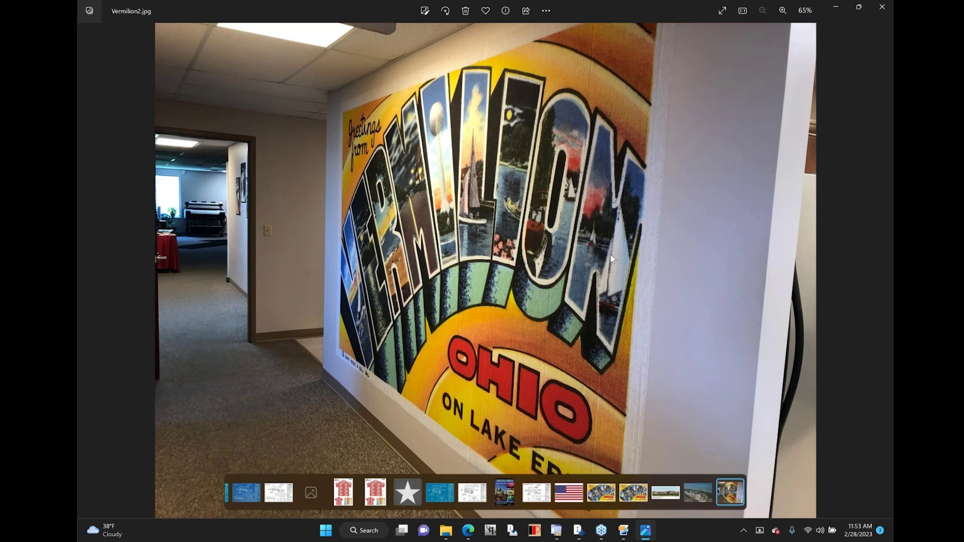
left_click(883, 9)
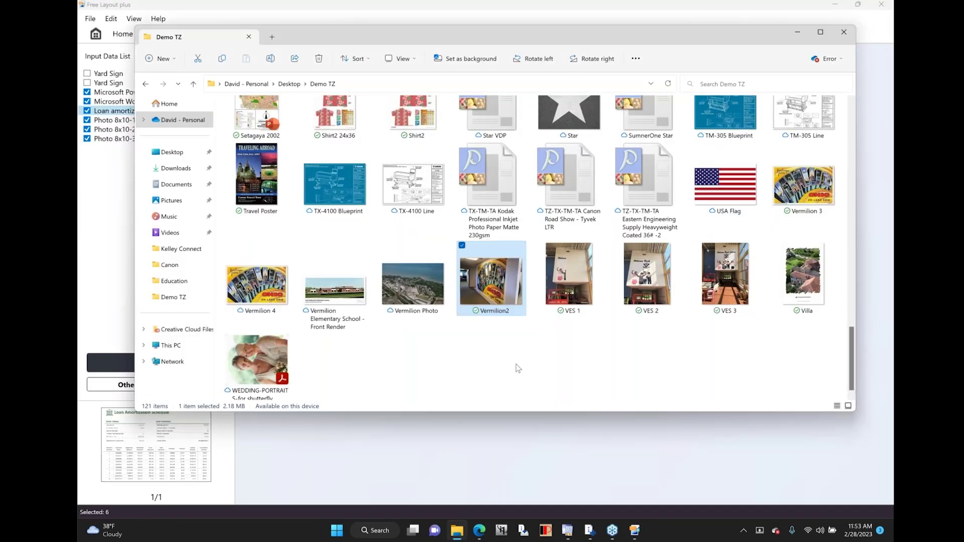
Step: View the images VES 1, VES 2 and VES 3 to examine the stages of the wall mural installation
left_click(581, 280)
double_click(580, 279)
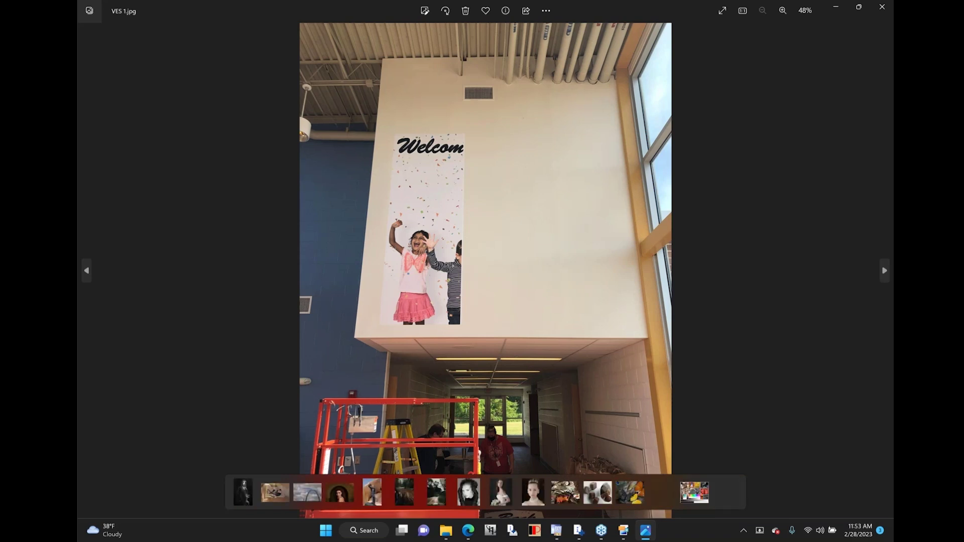
key("Right")
key("Right")
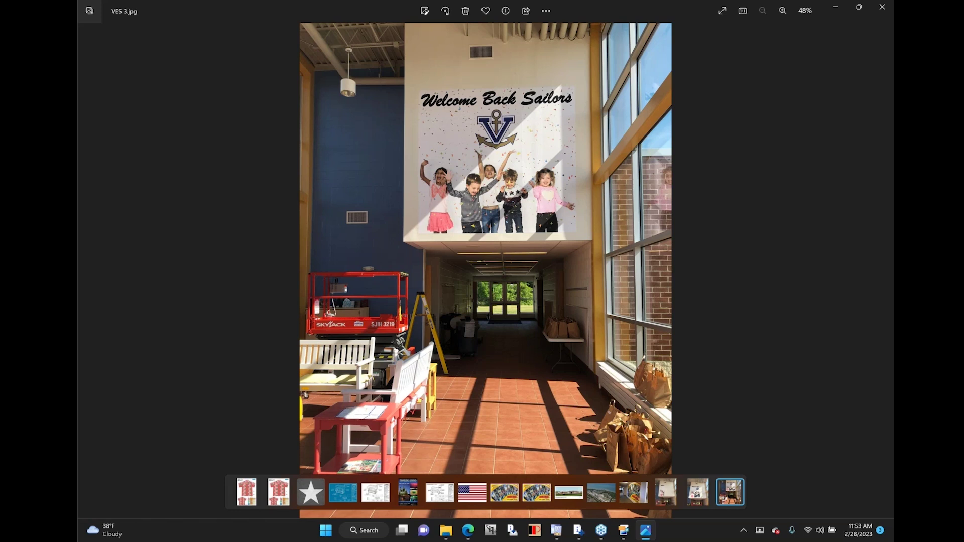
key("Left")
key("Left")
key("Right")
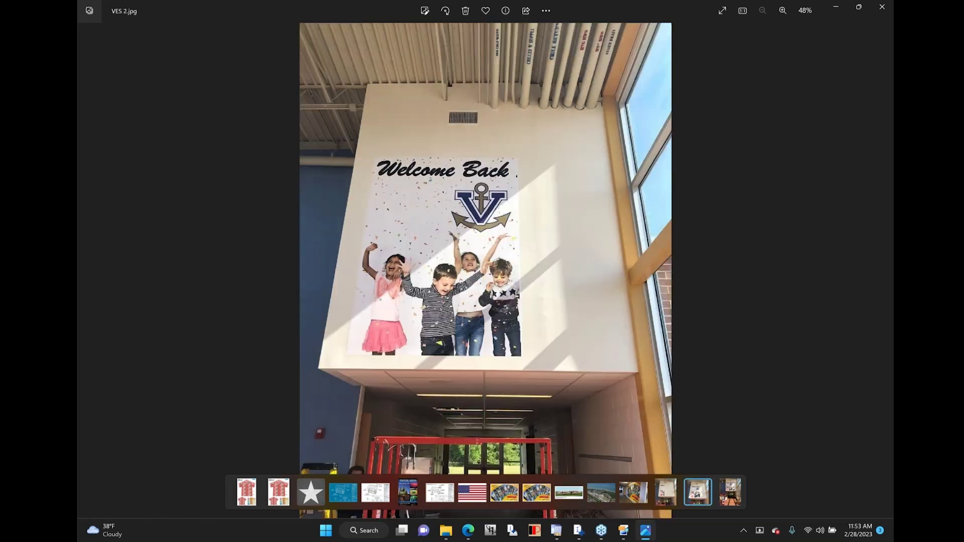
key("Right")
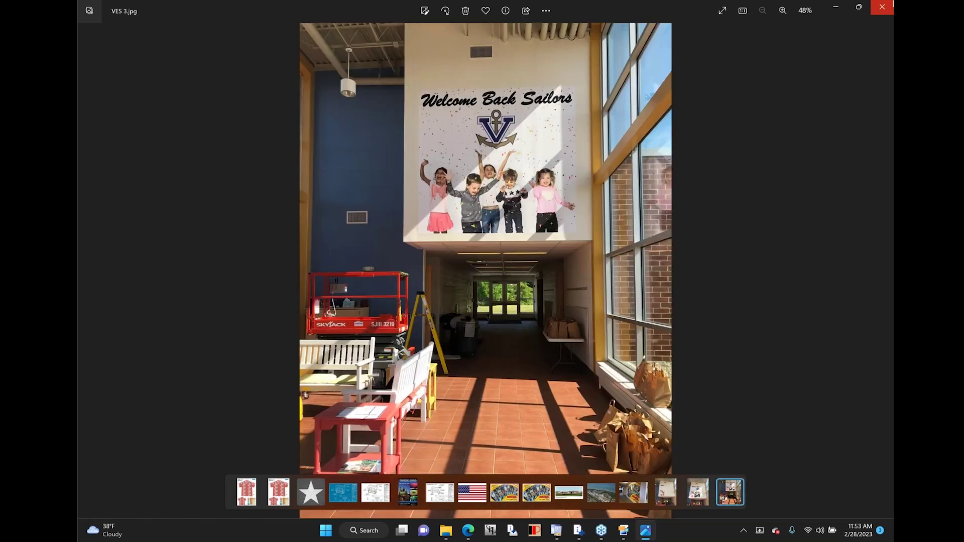
left_click(881, 8)
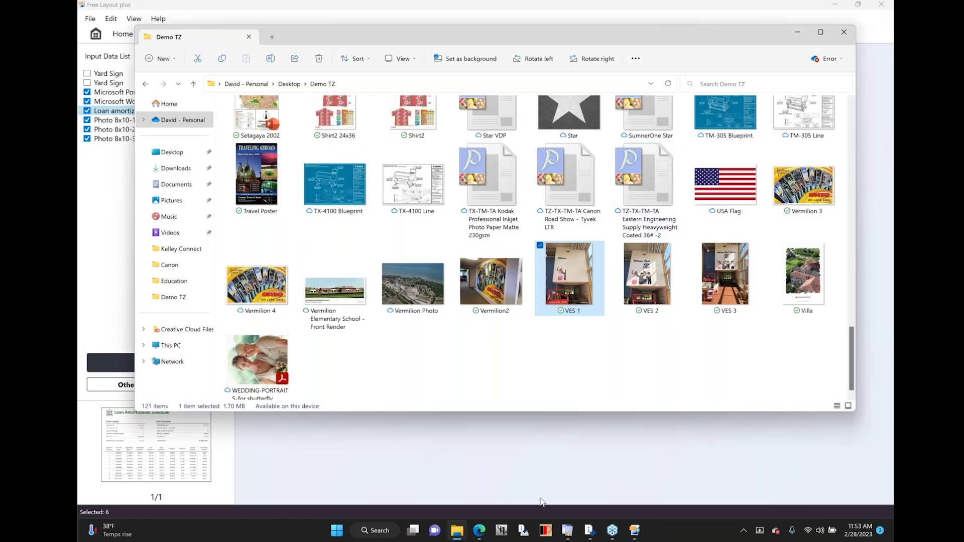
Step: Return to Free Layout plus and add the image Vermilion 3 from the Demo TZ folder to the input data
left_click(635, 534)
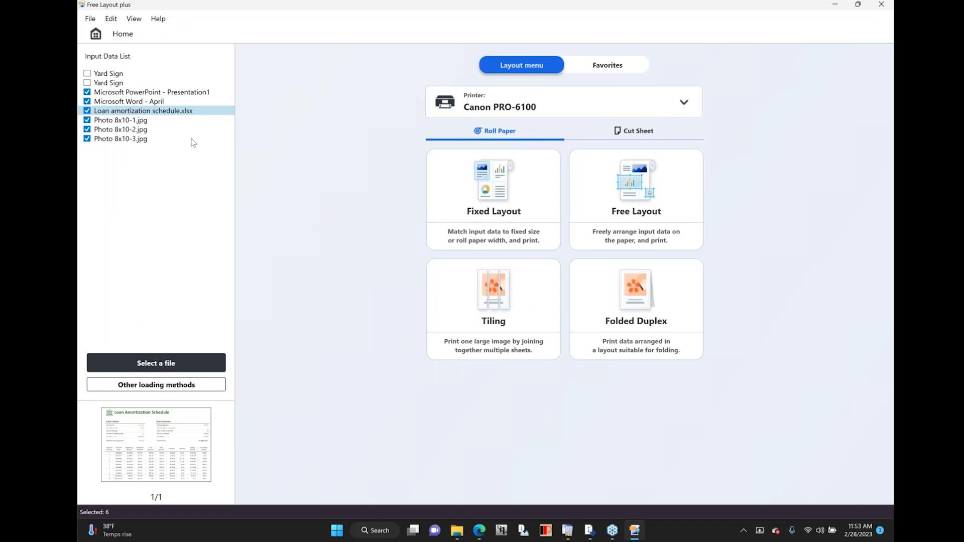
left_click(92, 16)
left_click(103, 30)
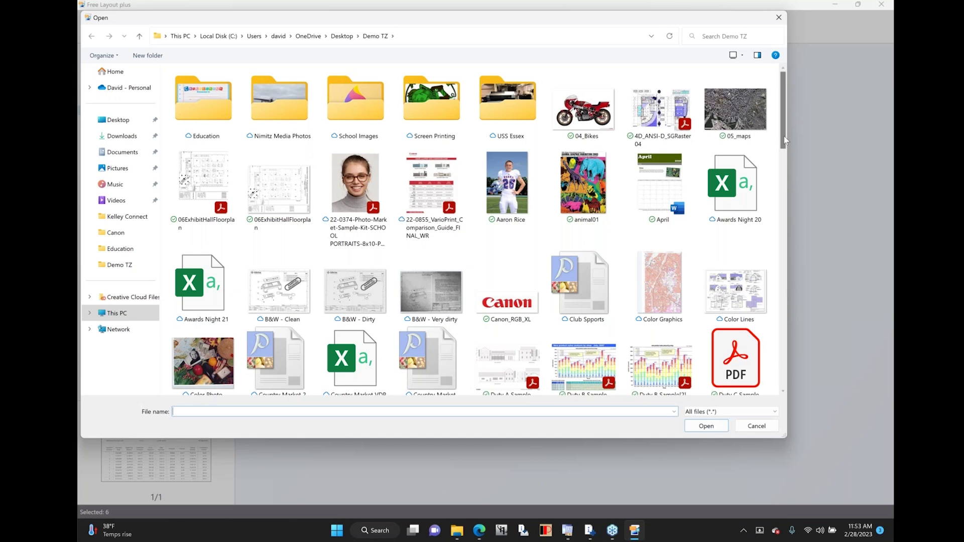
left_click_drag(781, 155, 782, 364)
left_click(733, 233)
double_click(733, 234)
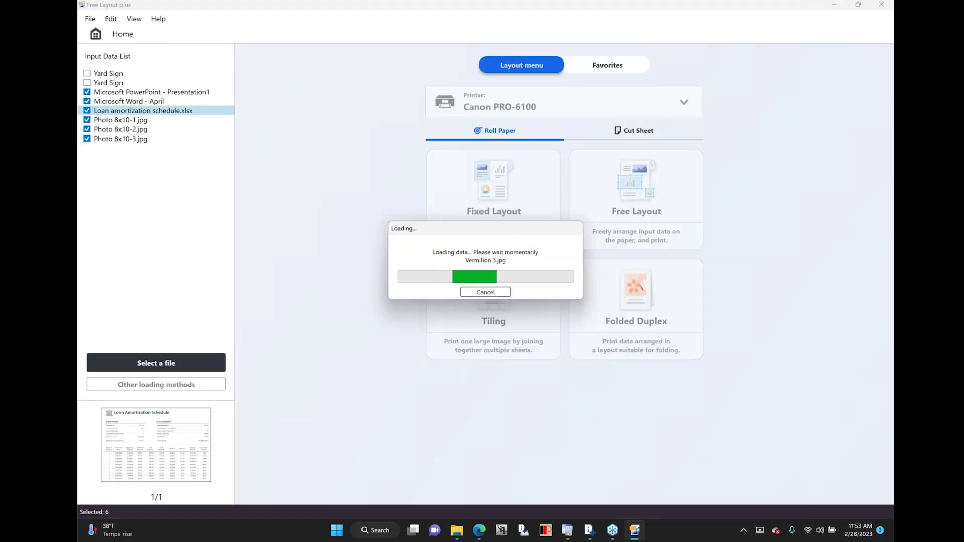
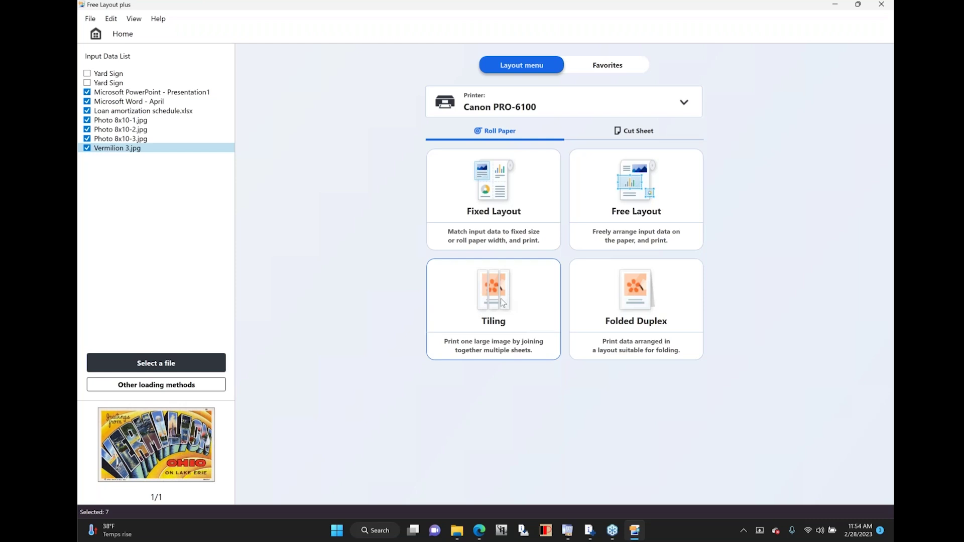
Step: Start a roll-paper Tiling layout using the Vermilion 3.jpg image
left_click(502, 299)
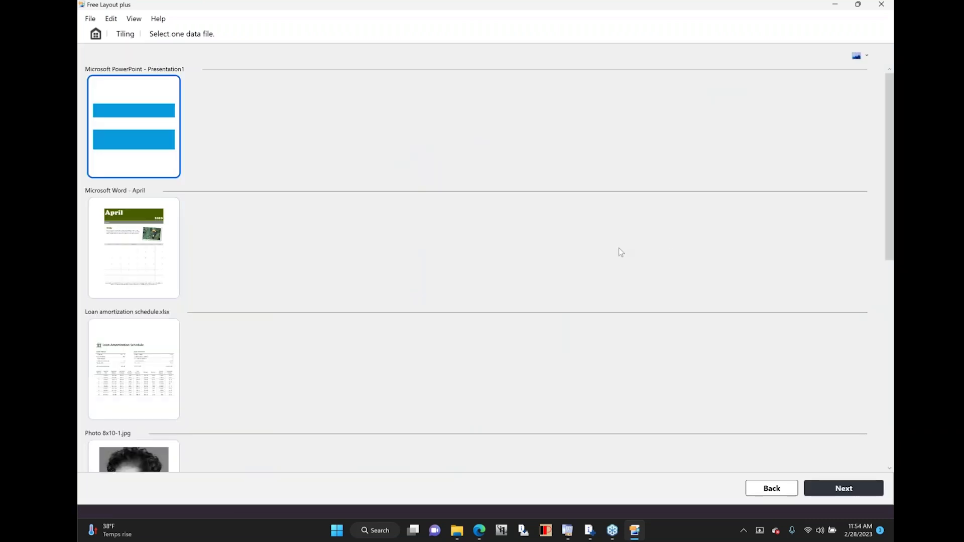
scroll(510, 245, "down", 10)
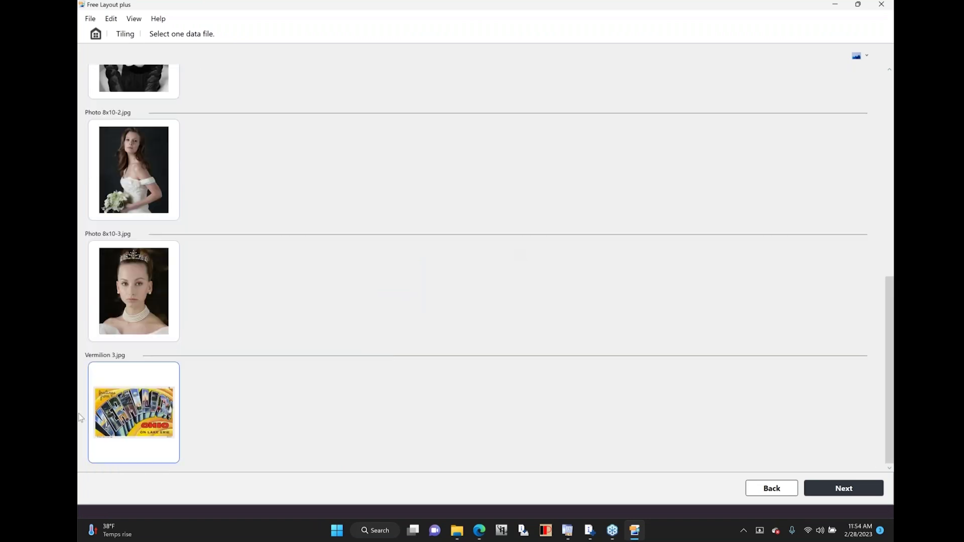
left_click(144, 423)
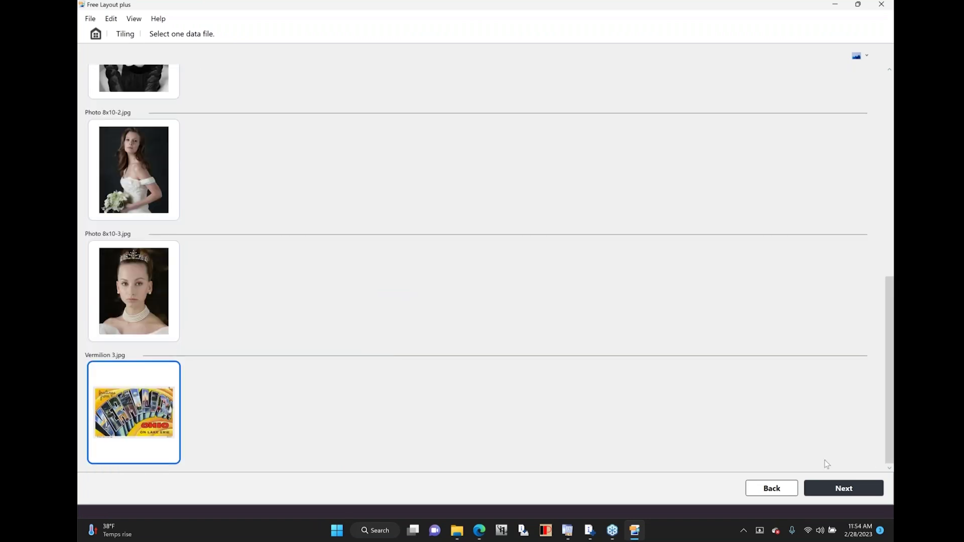
left_click(838, 489)
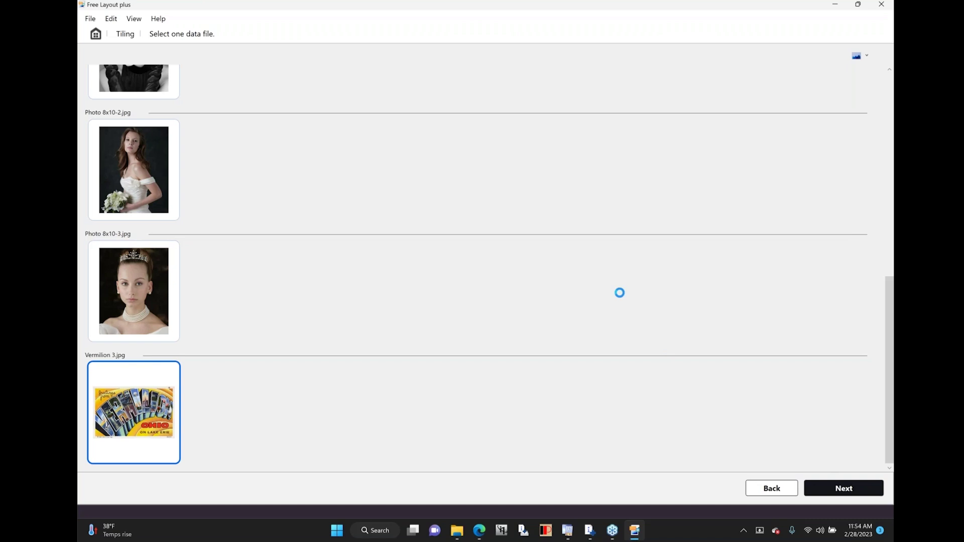
Step: Set the roll paper width to 42 in Roll (1066.8mm) and divide the tiled image into 3 pages
left_click(774, 70)
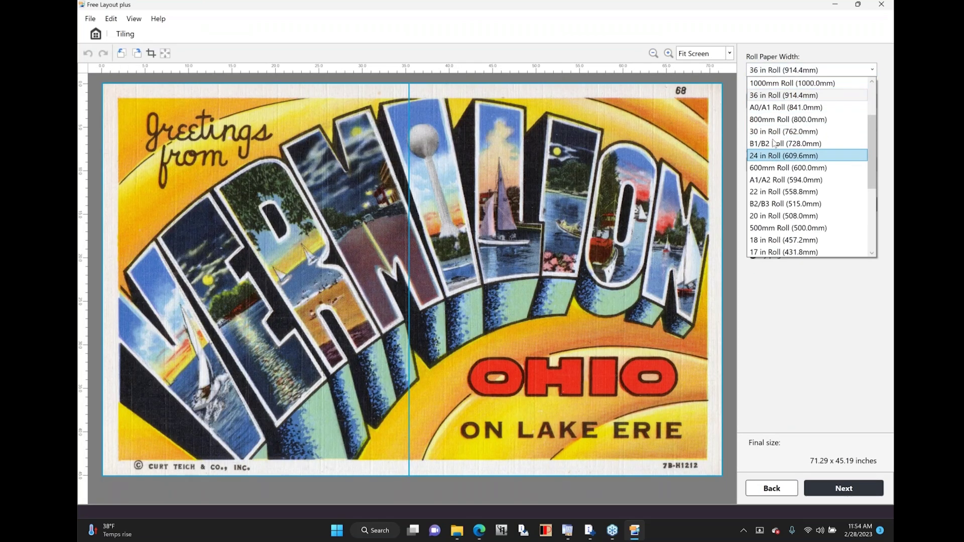
scroll(774, 145, "up", 2)
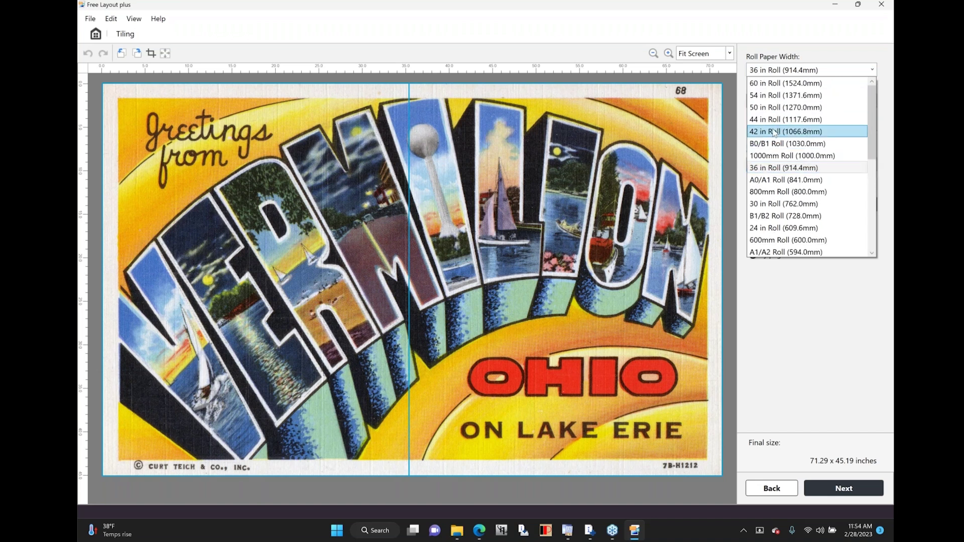
left_click(775, 131)
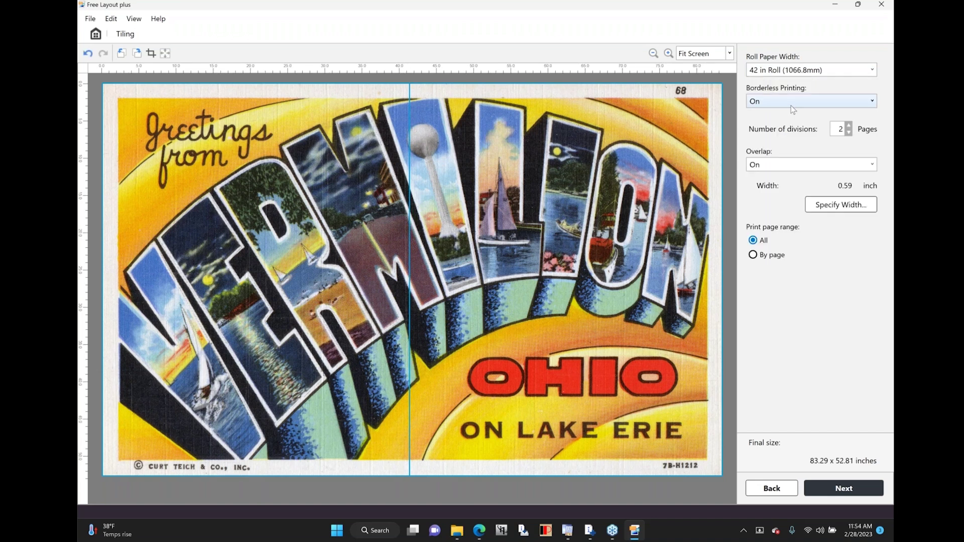
left_click(849, 125)
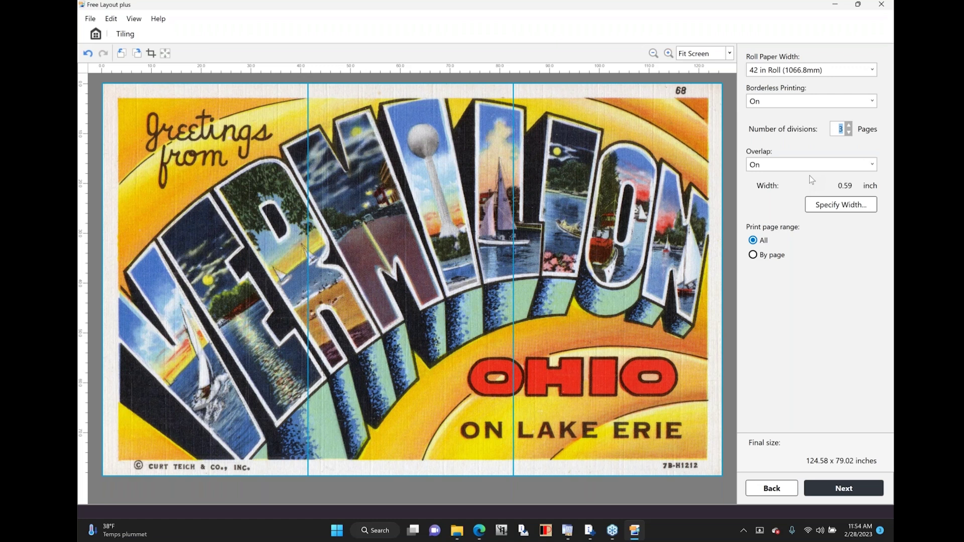
Step: Go to the print settings, preview the three tiled pages at Fit to Width and Fit Screen, and check the vivid colors options, keeping Off
left_click(846, 491)
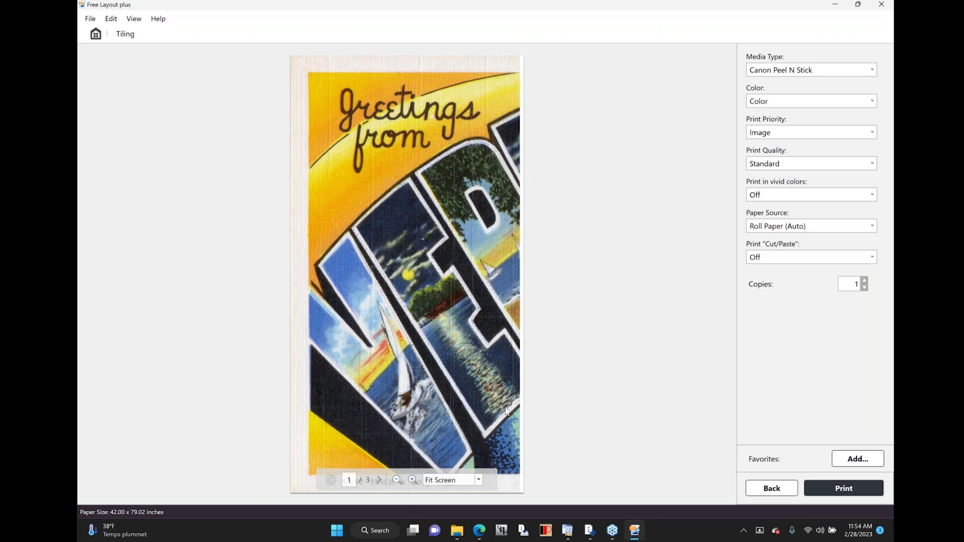
left_click(478, 480)
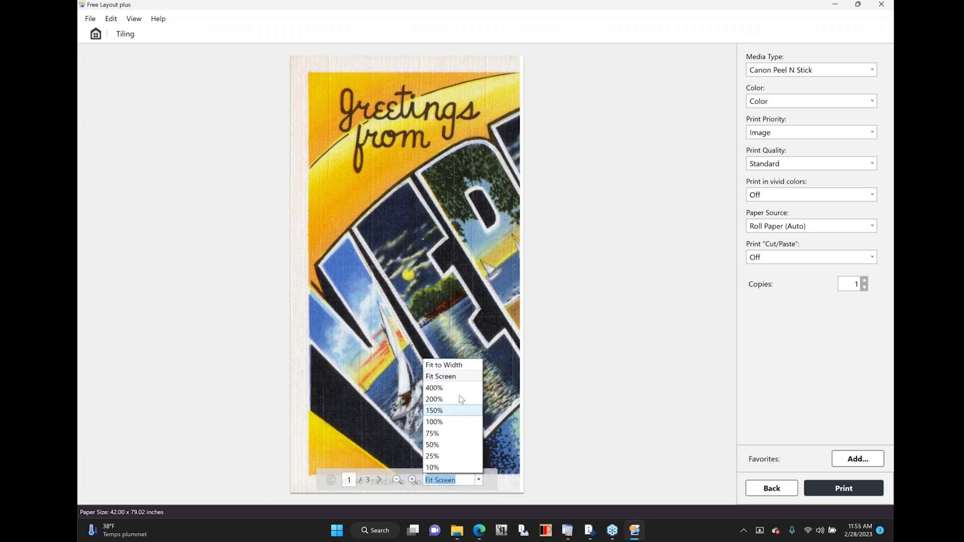
left_click(461, 365)
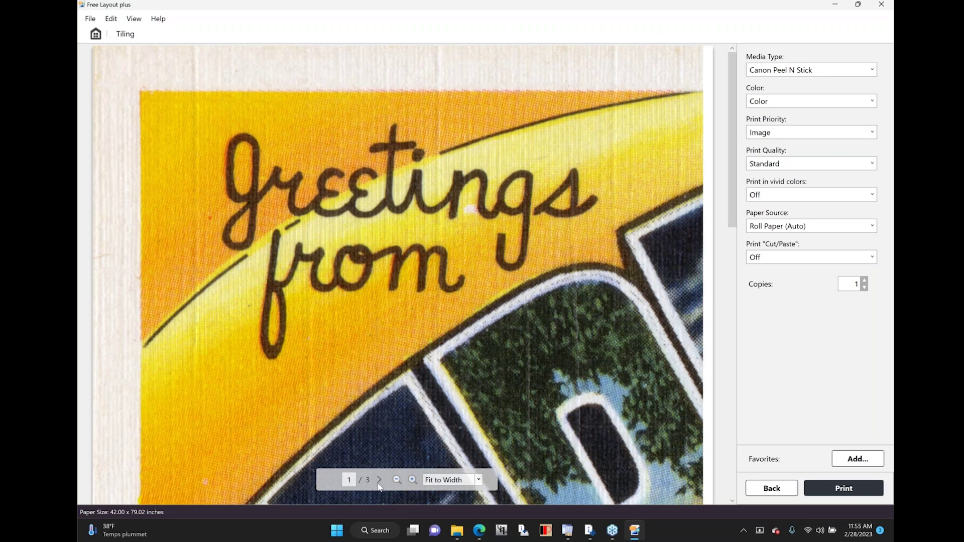
left_click(379, 480)
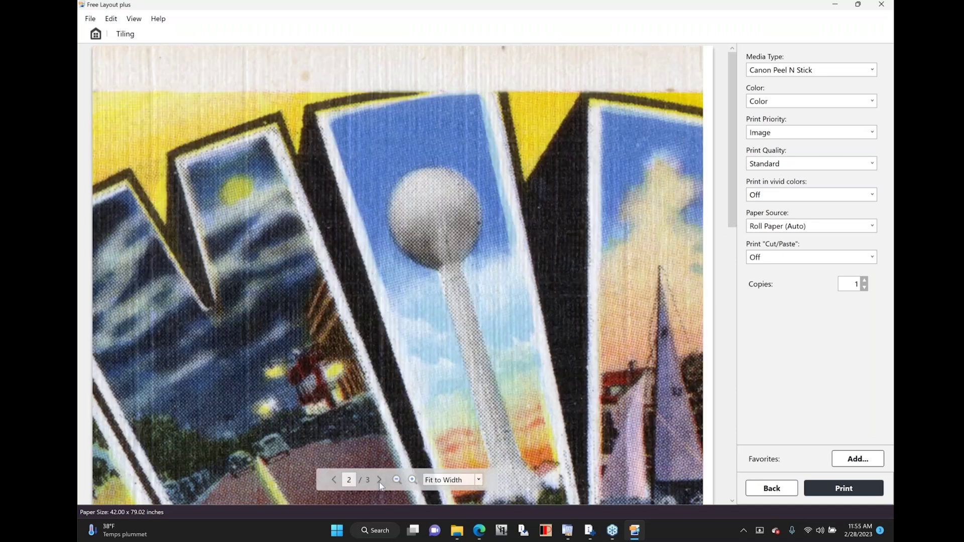
left_click(379, 481)
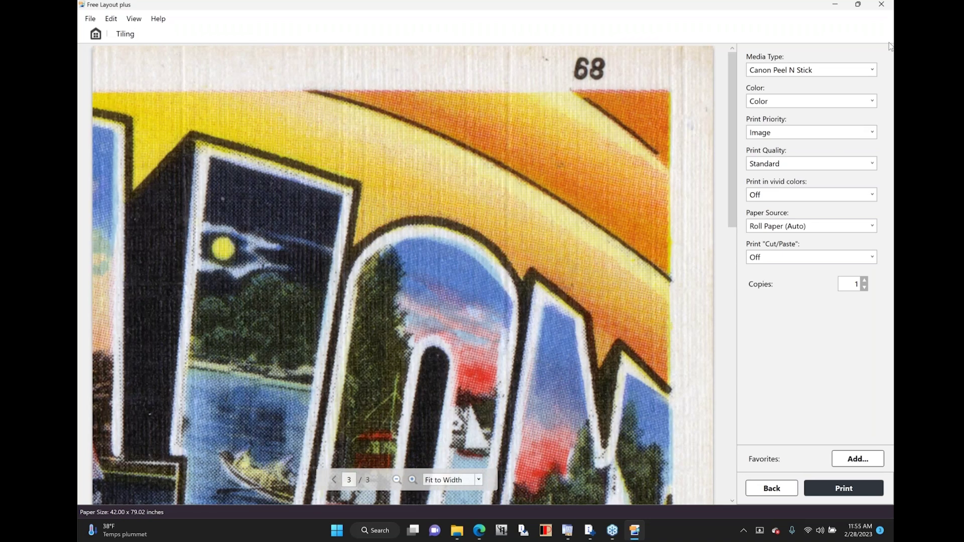
left_click(479, 480)
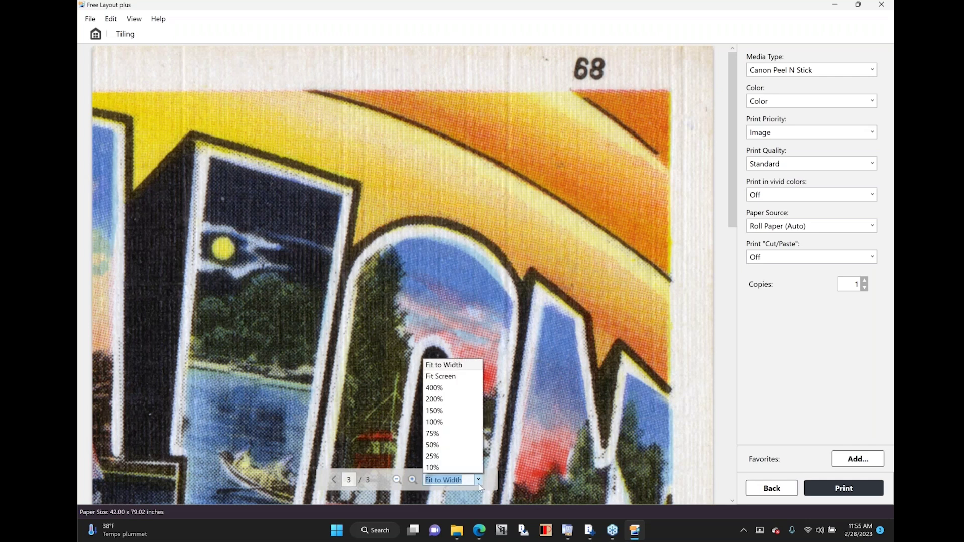
left_click(442, 377)
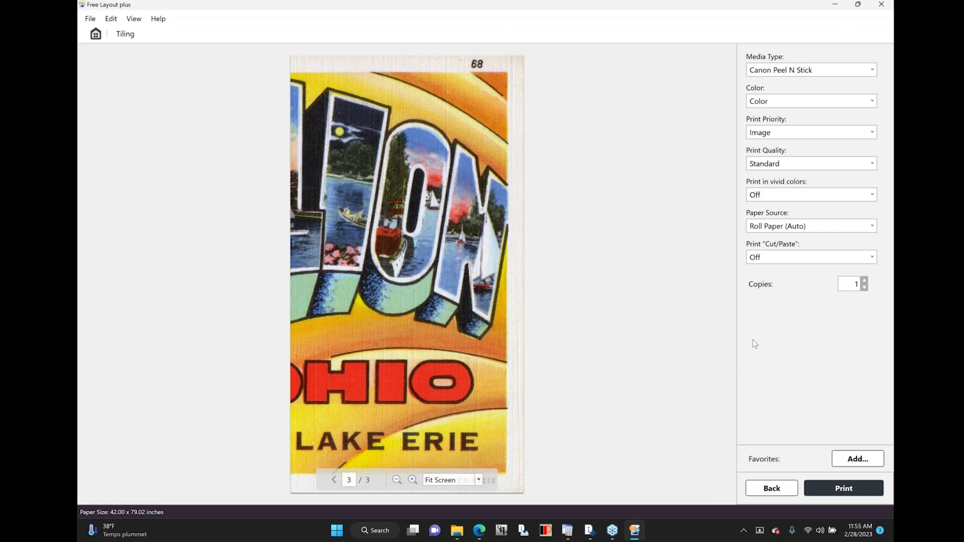
left_click(774, 196)
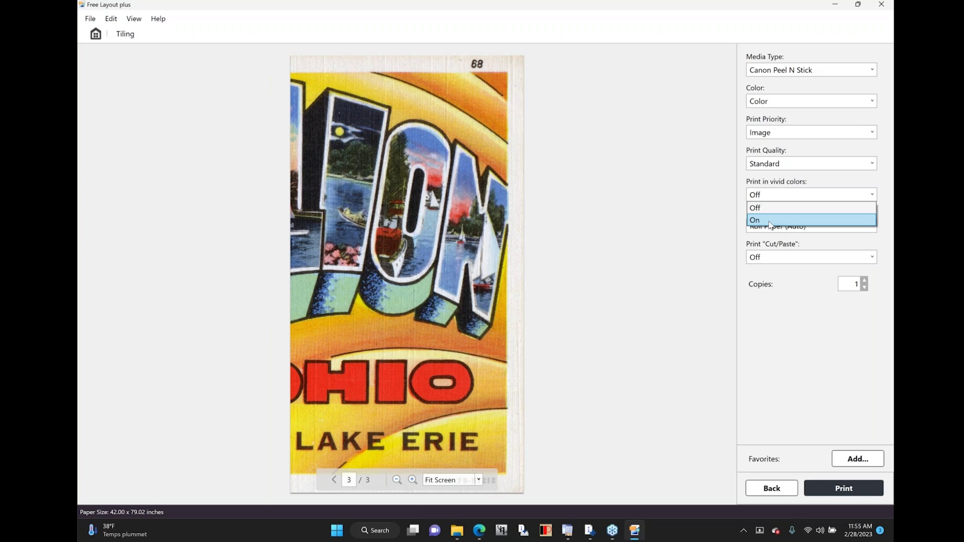
left_click(767, 207)
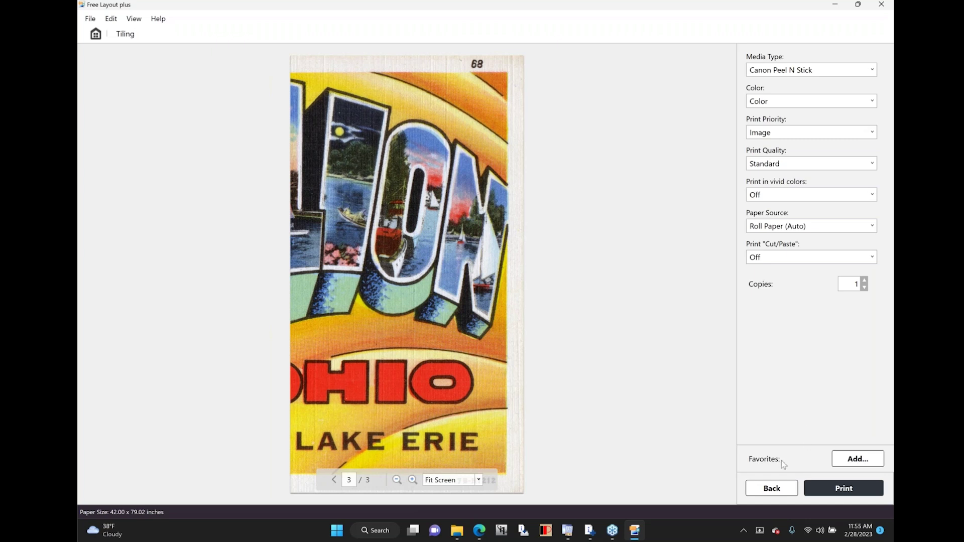
Step: View the Vermilion2 image in the Demo TZ folder to examine the installed wall print, and return to Free Layout plus
left_click(455, 531)
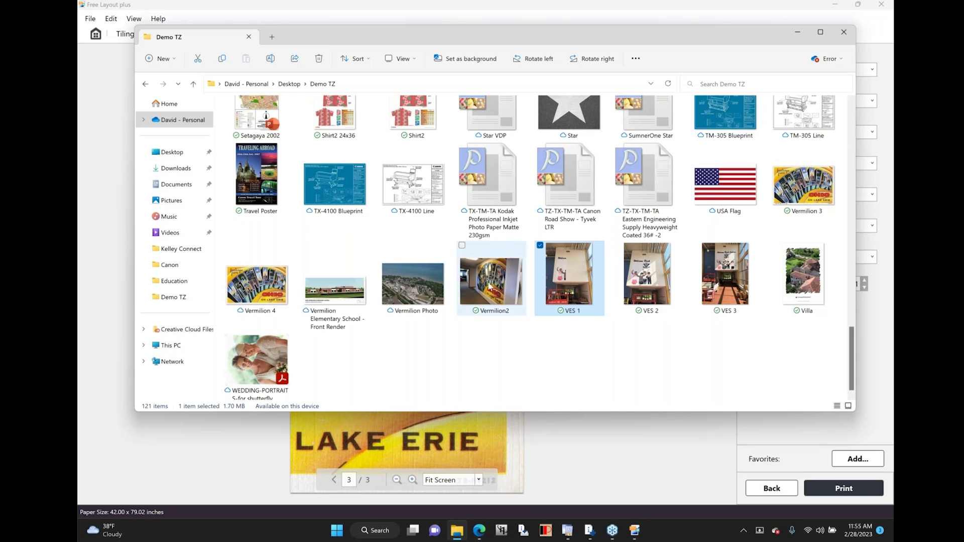
left_click(489, 288)
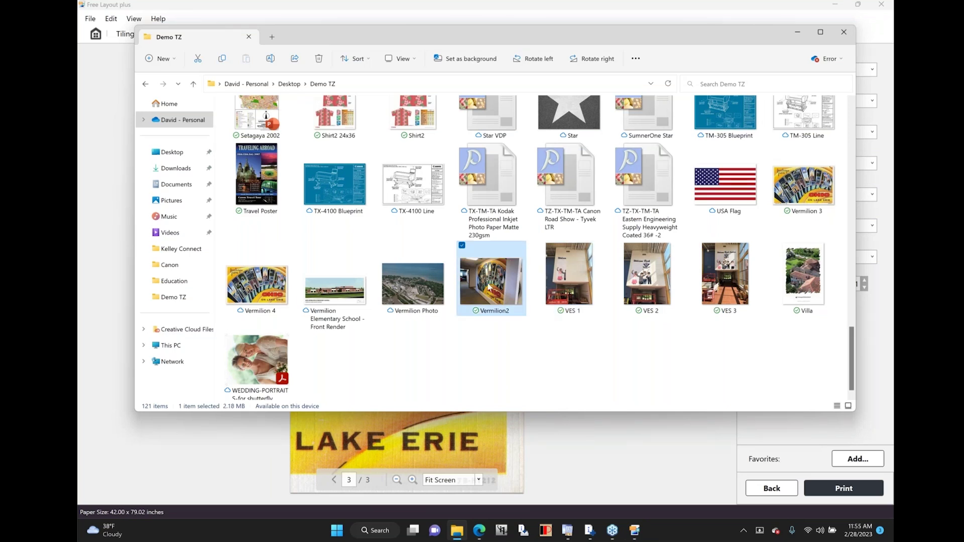
double_click(490, 287)
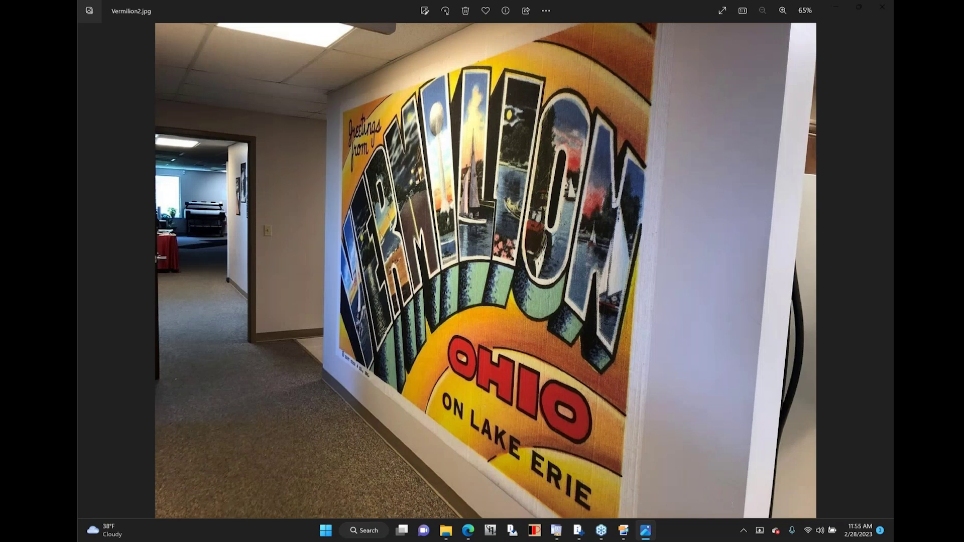
mouse_move(632, 176)
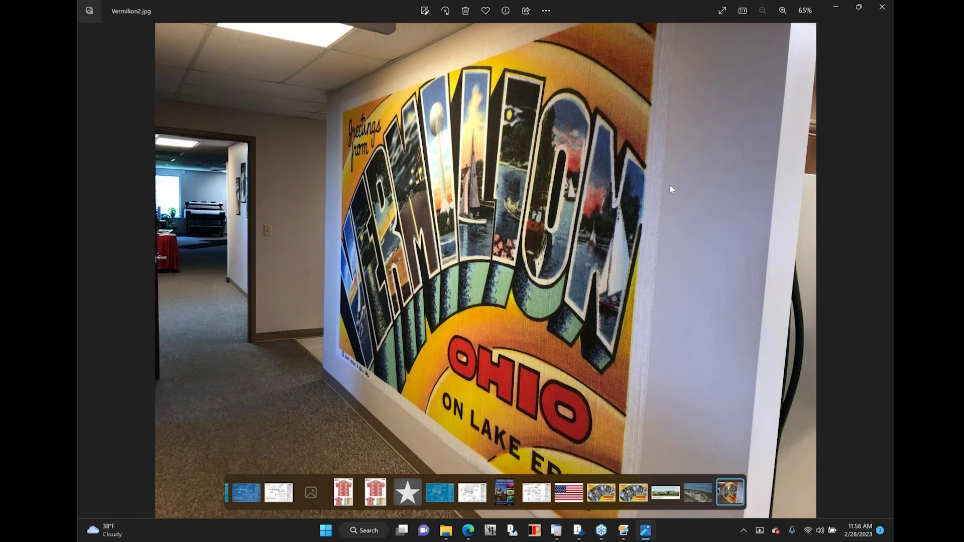
left_click(883, 12)
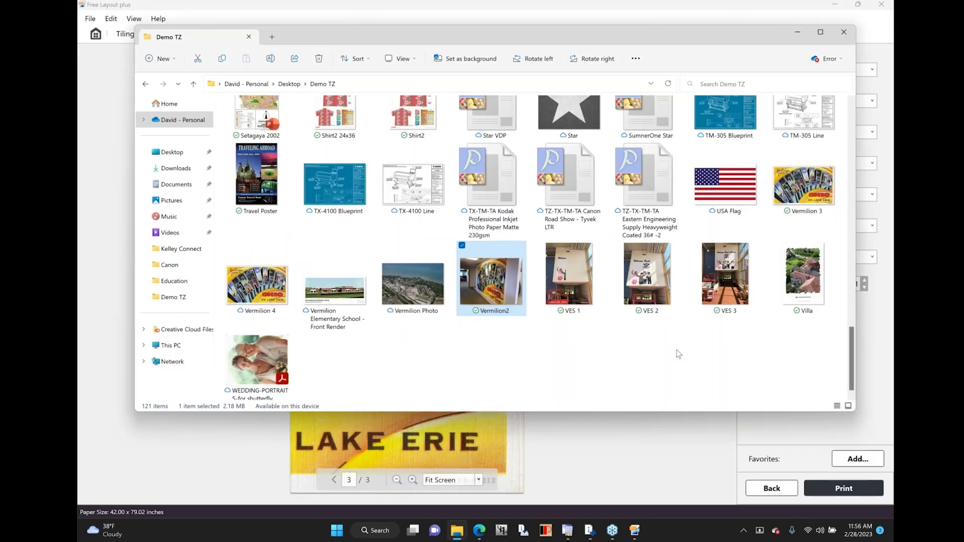
left_click(795, 32)
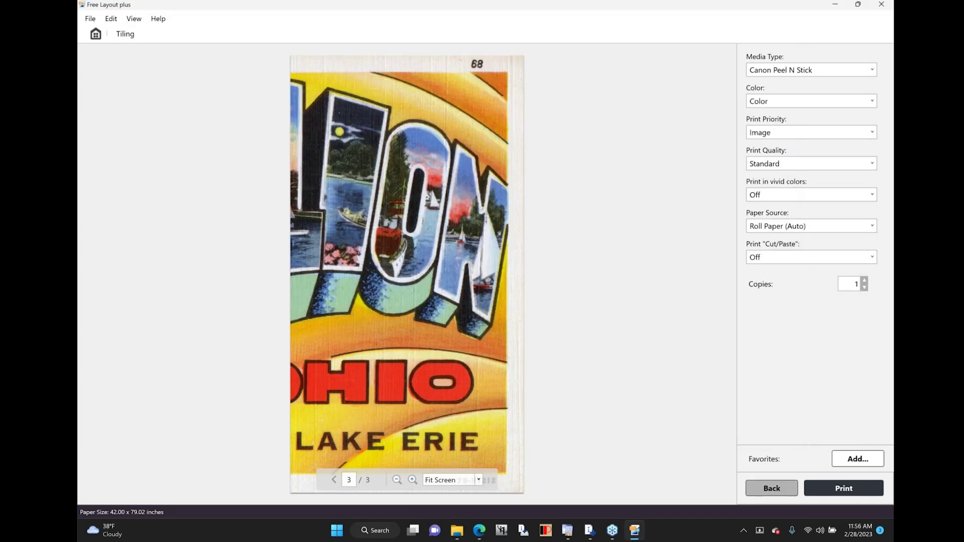
Step: Leave the Tiling layout for the home screen and start a roll-paper Folded Duplex layout
left_click(773, 488)
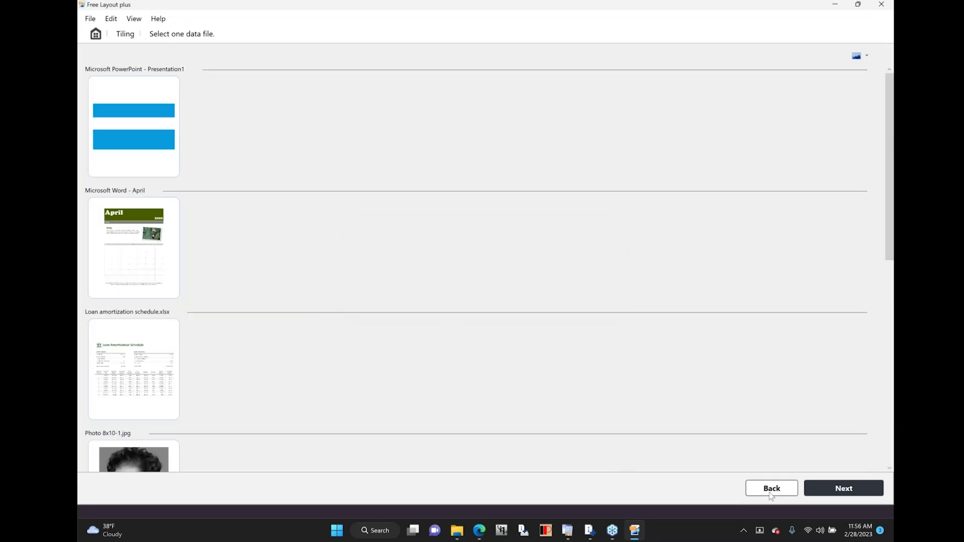
left_click(774, 489)
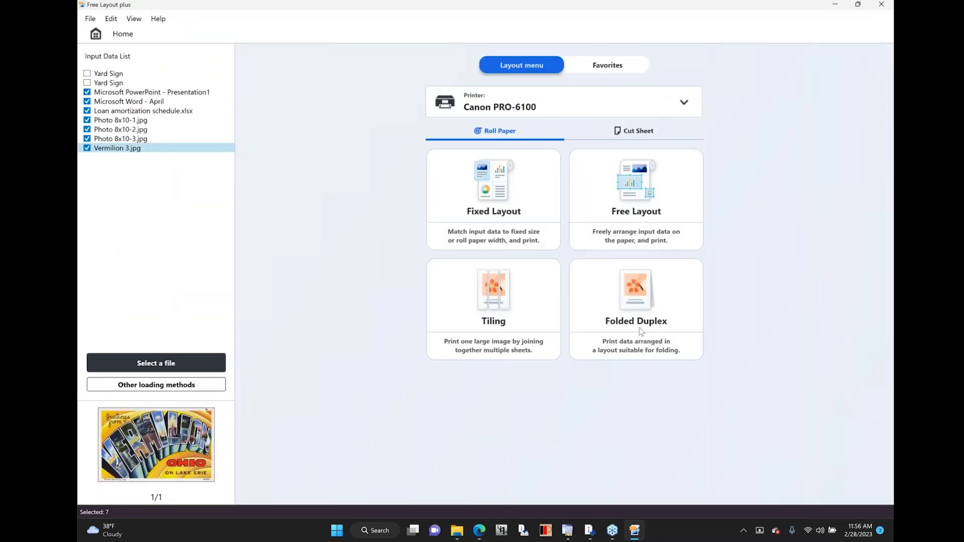
left_click(636, 305)
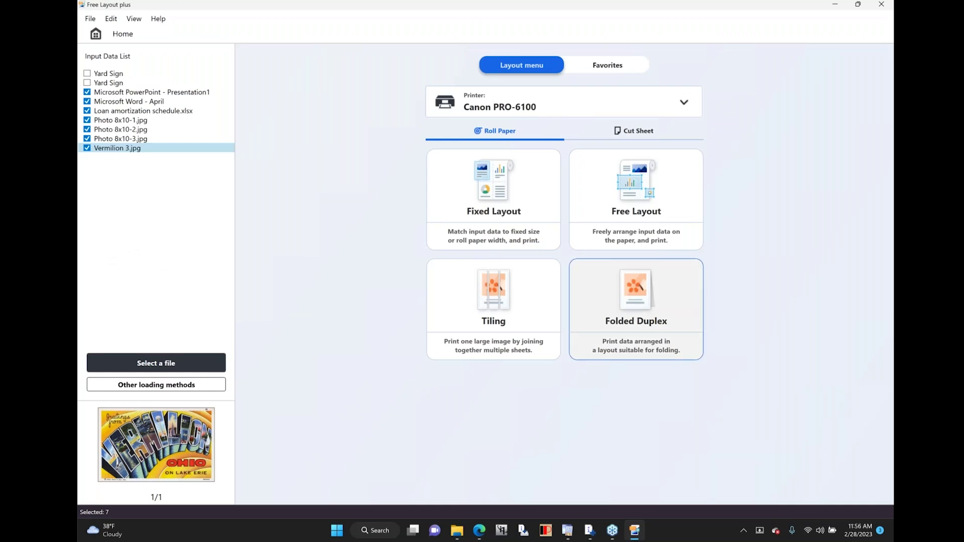
Step: Choose Photo 8x10-3.jpg as the first page and Photo 8x10-2.jpg as the second page of the folded duplex layout
scroll(484, 284, "down", 10)
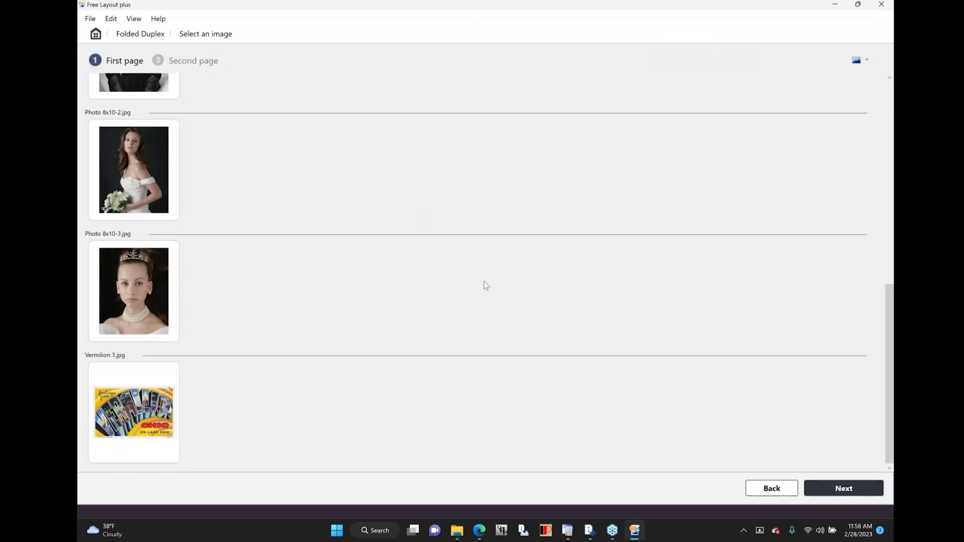
left_click(135, 298)
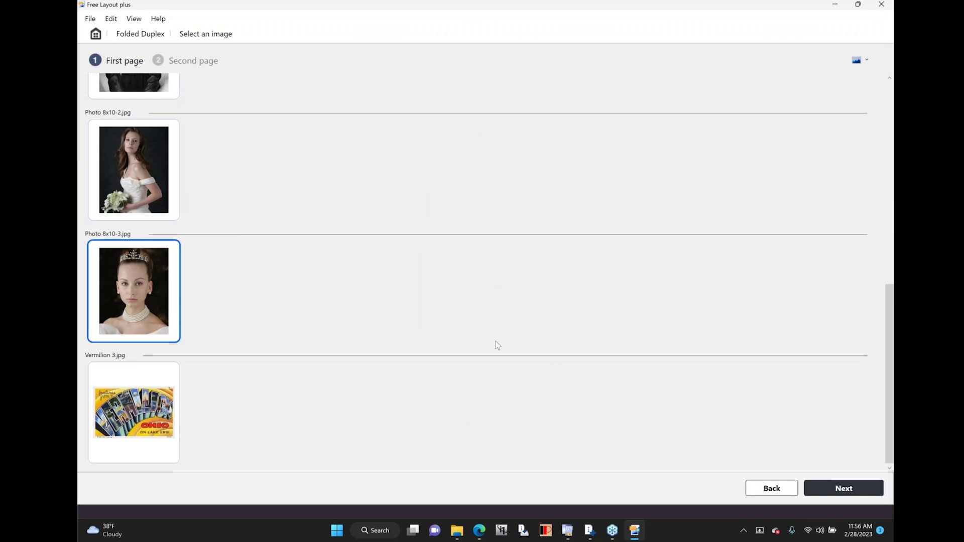
left_click(849, 485)
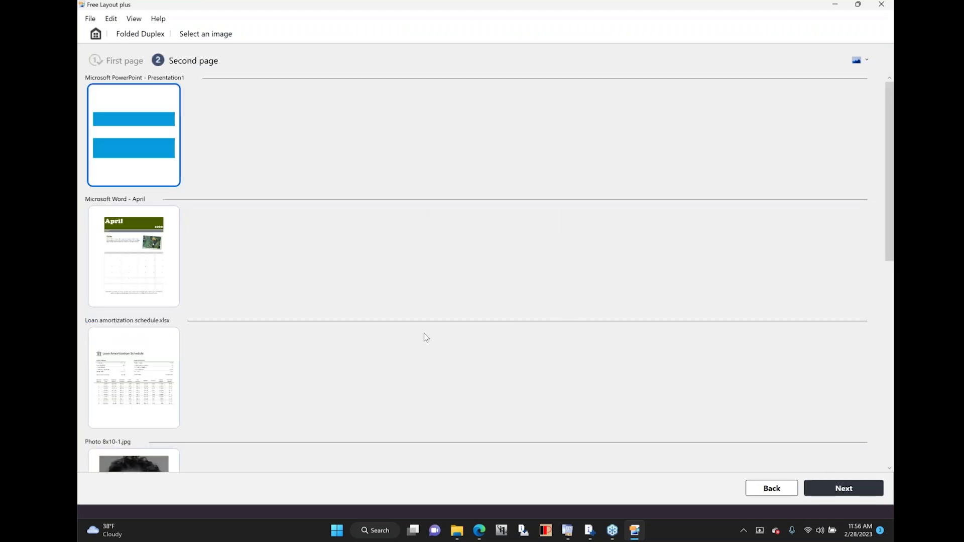
scroll(424, 334, "down", 10)
left_click(133, 170)
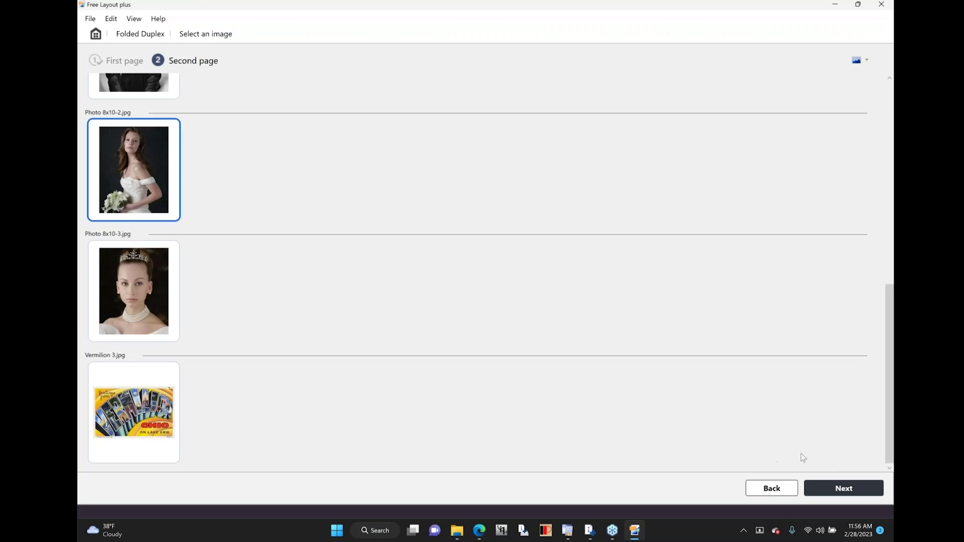
left_click(835, 488)
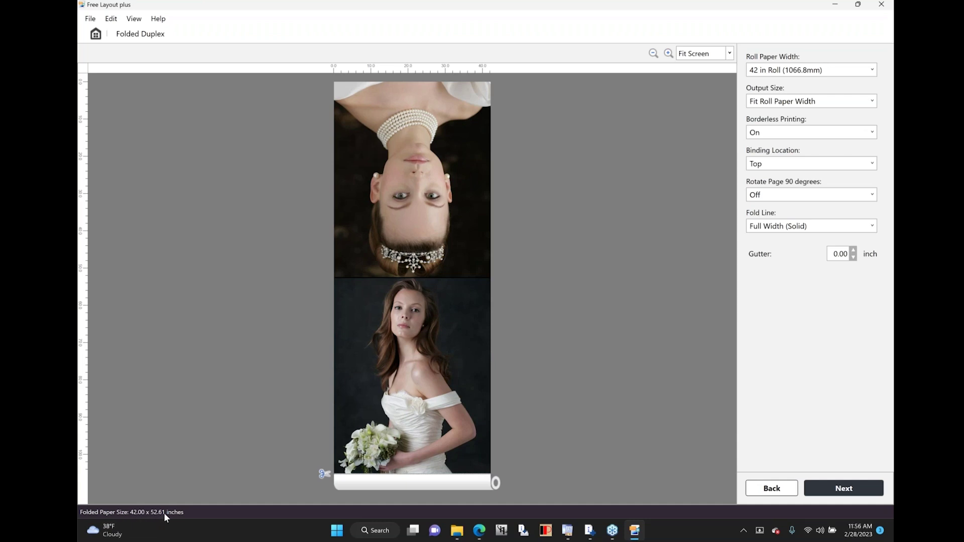
Step: Examine the fold line between the two photos at Fit to Width and set the gutter to 0.75 inch
left_click(729, 53)
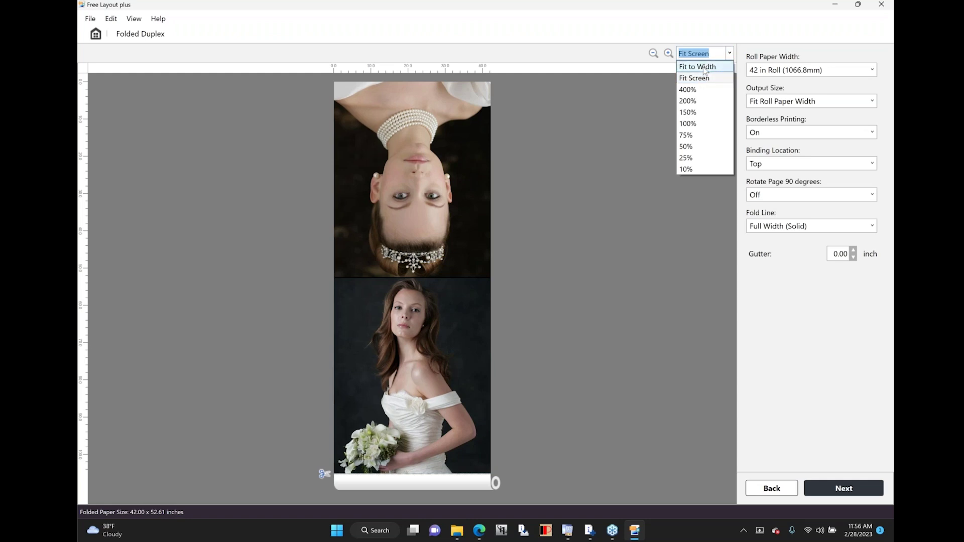
left_click(705, 70)
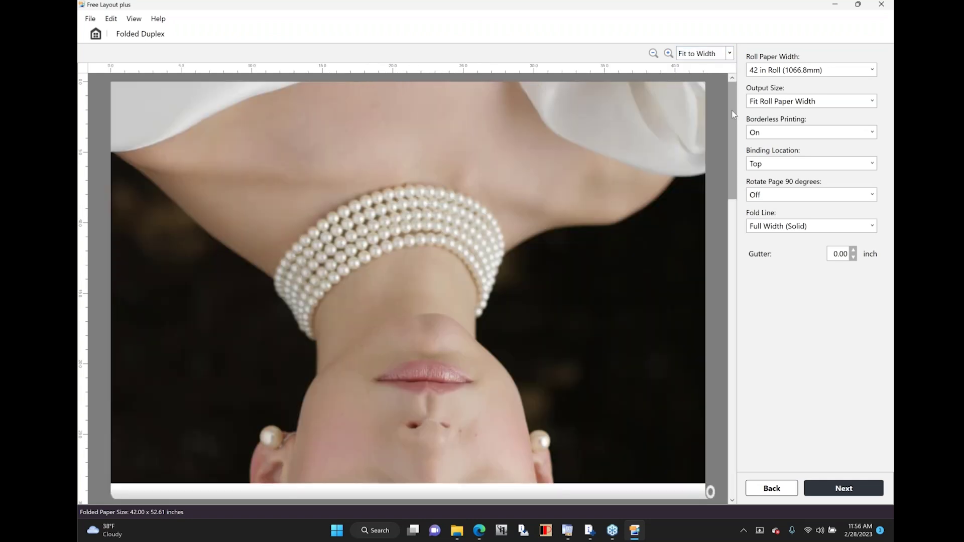
scroll(730, 115, "down", 5)
scroll(746, 206, "down", 5)
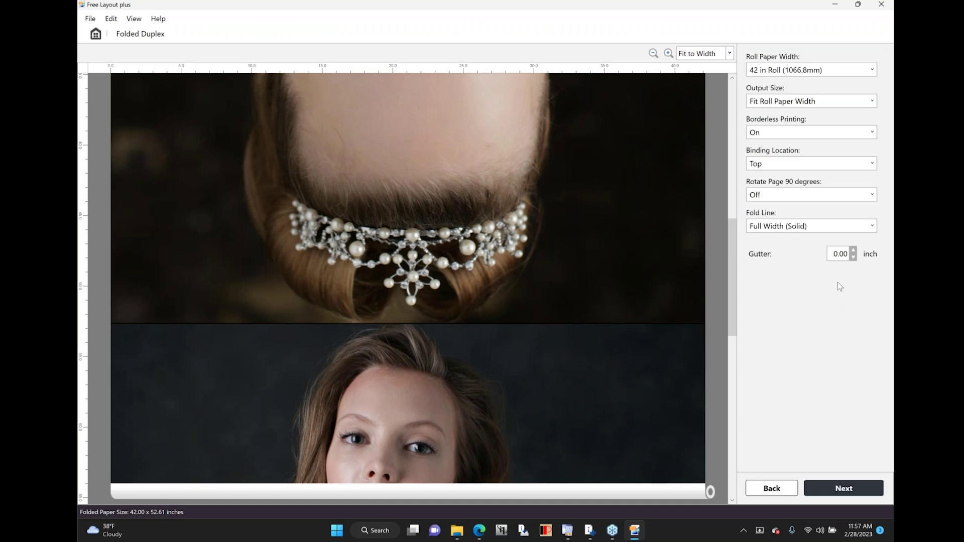
left_click(855, 251)
left_click(854, 251)
left_click(855, 251)
left_click(855, 251)
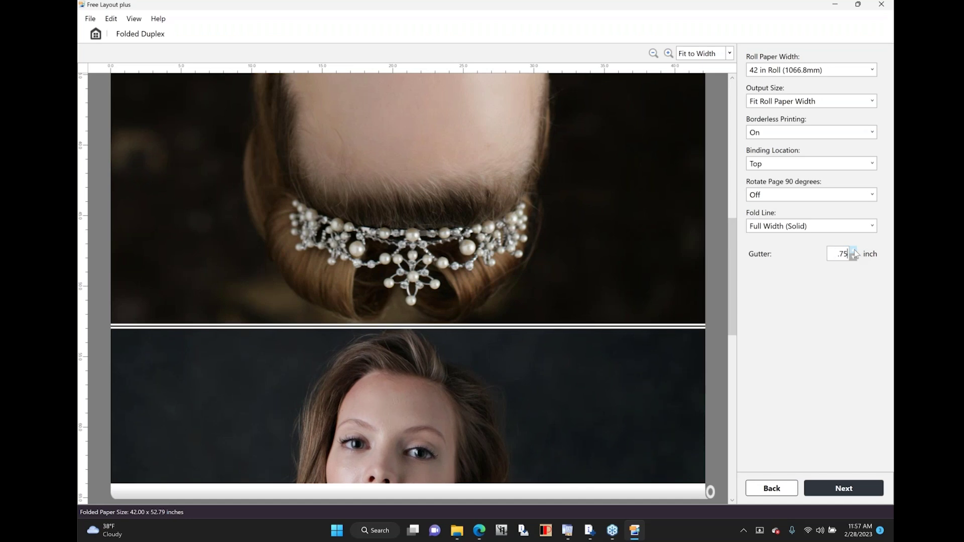
Step: Apply the 0.75 inch gutter, check the whole folded duplex layout at Fit Screen and return to the home screen
key("Return")
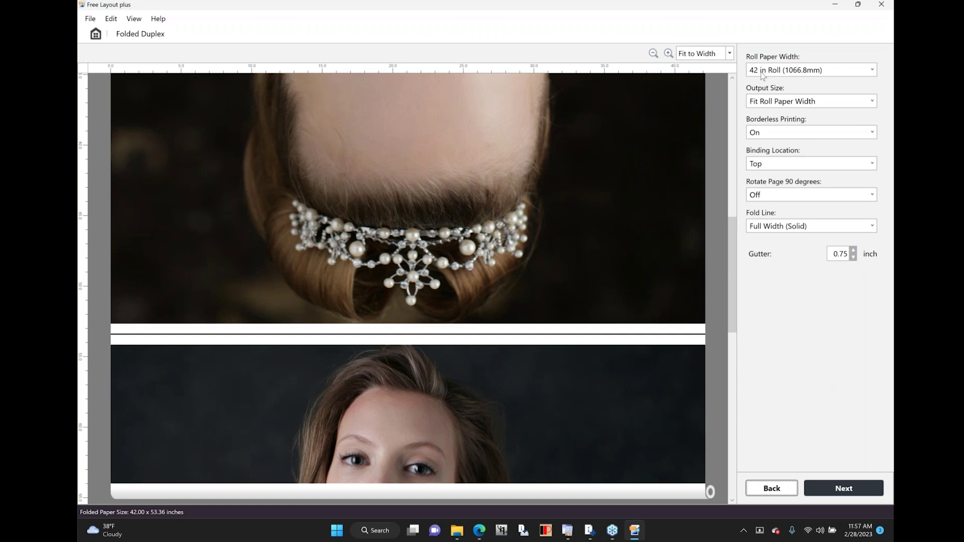
left_click(729, 56)
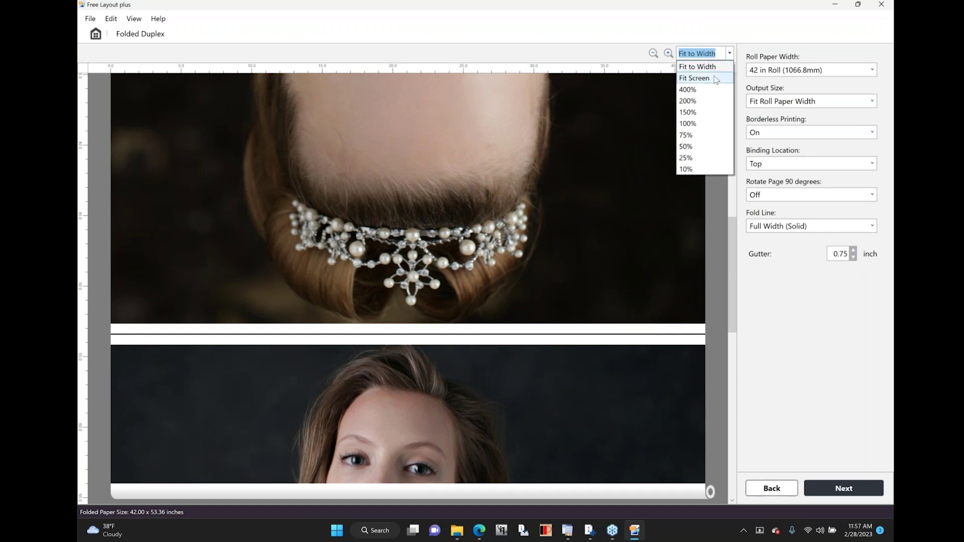
left_click(717, 79)
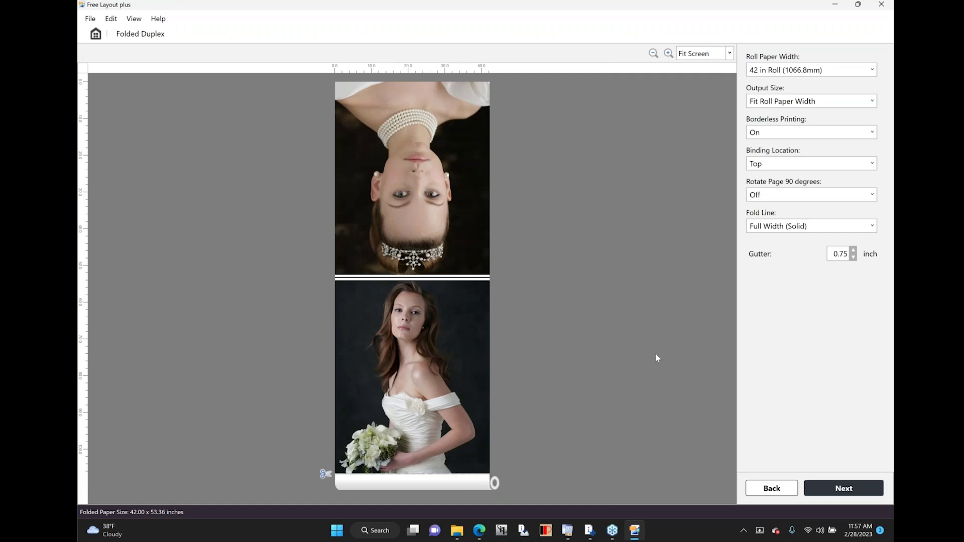
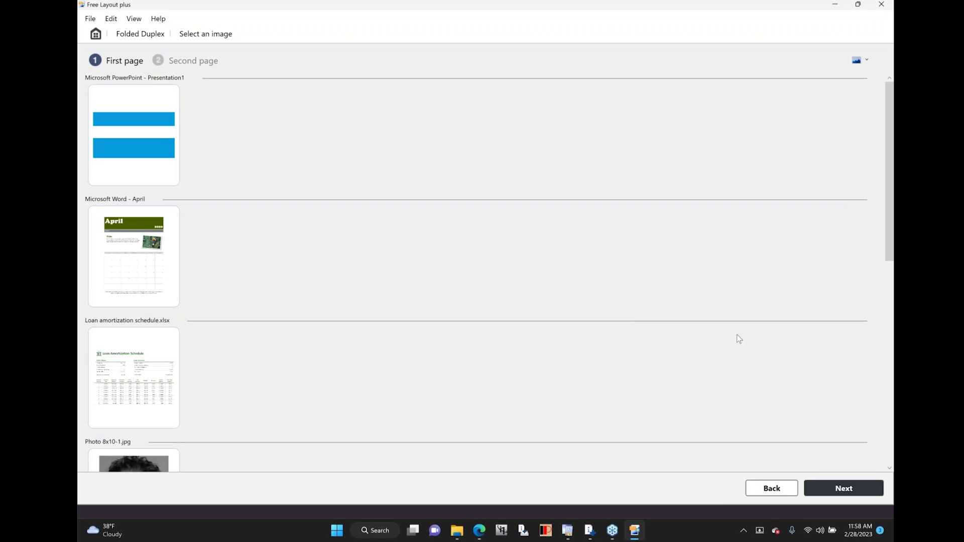
left_click(772, 488)
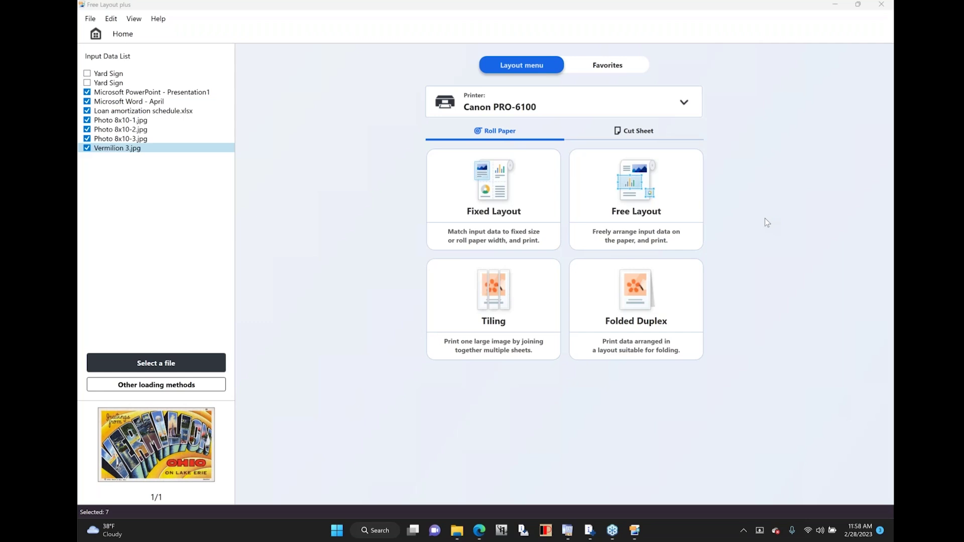
Step: Look up the Canon Free Layout plus printer among the installed printers in Windows Settings and return to Free Layout plus
left_click(337, 531)
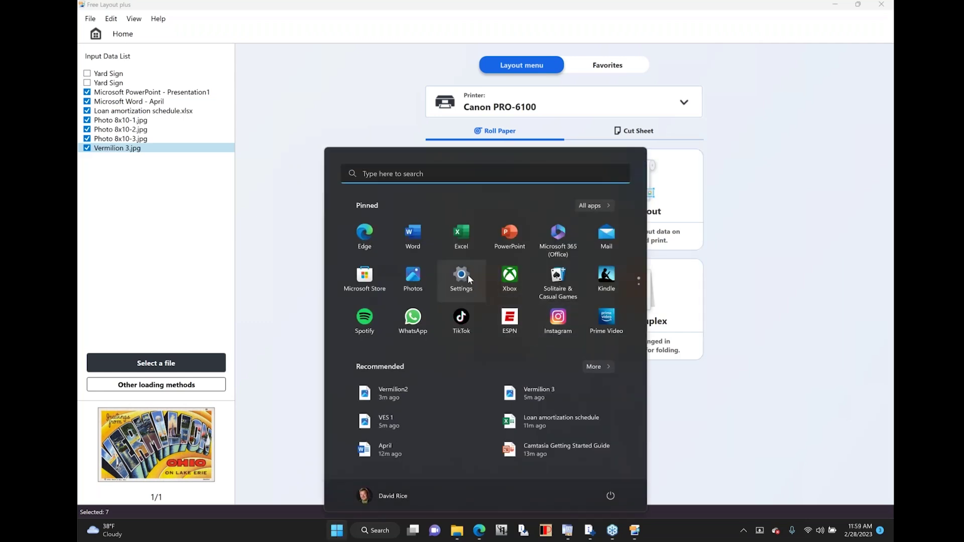
left_click(460, 277)
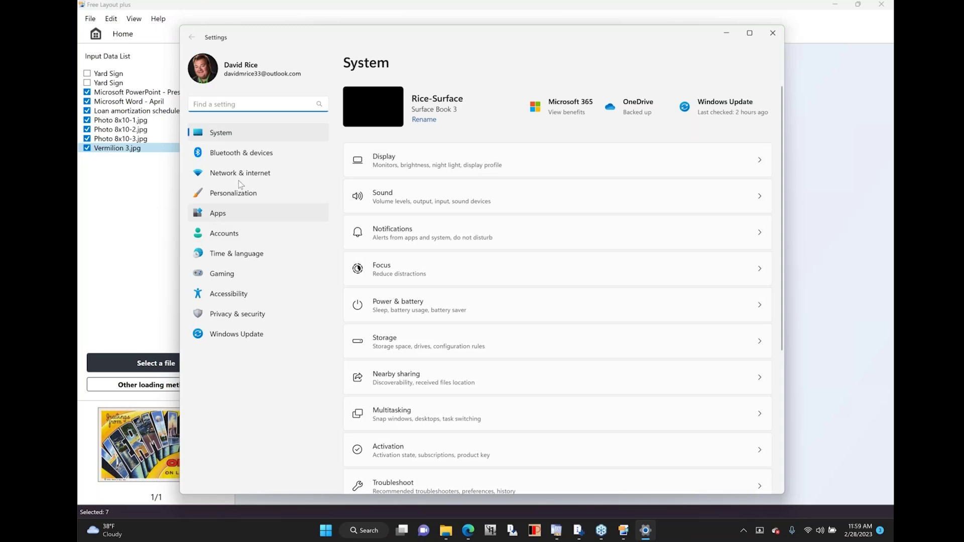
left_click(232, 159)
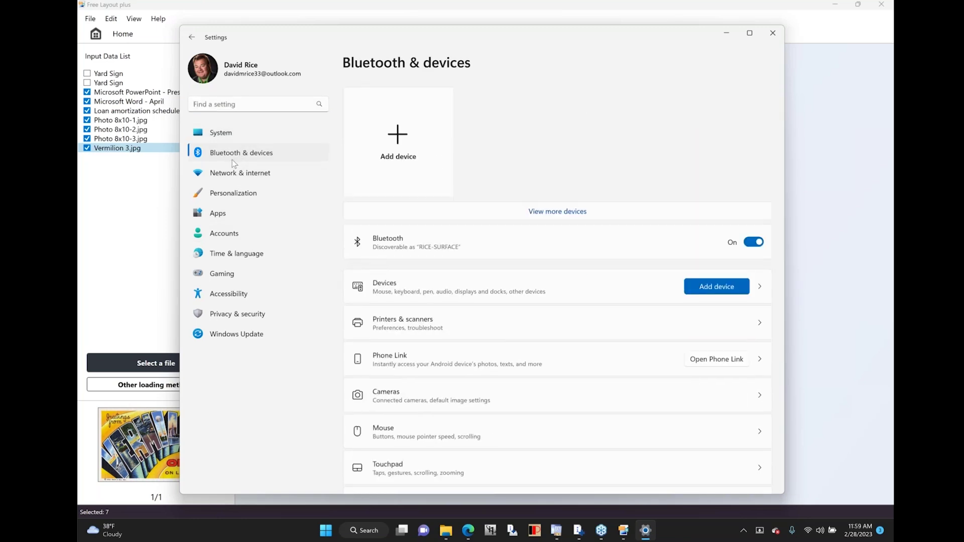
left_click(410, 317)
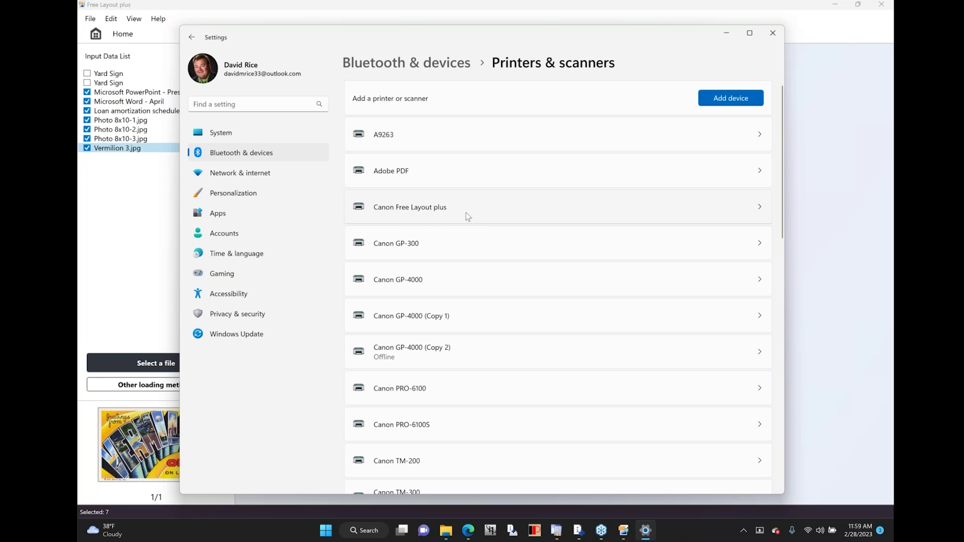
left_click(728, 35)
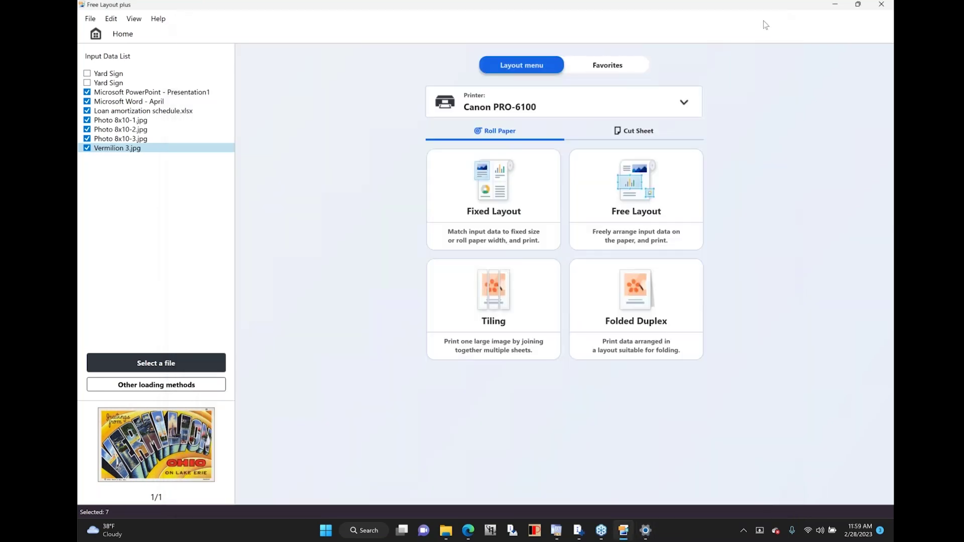